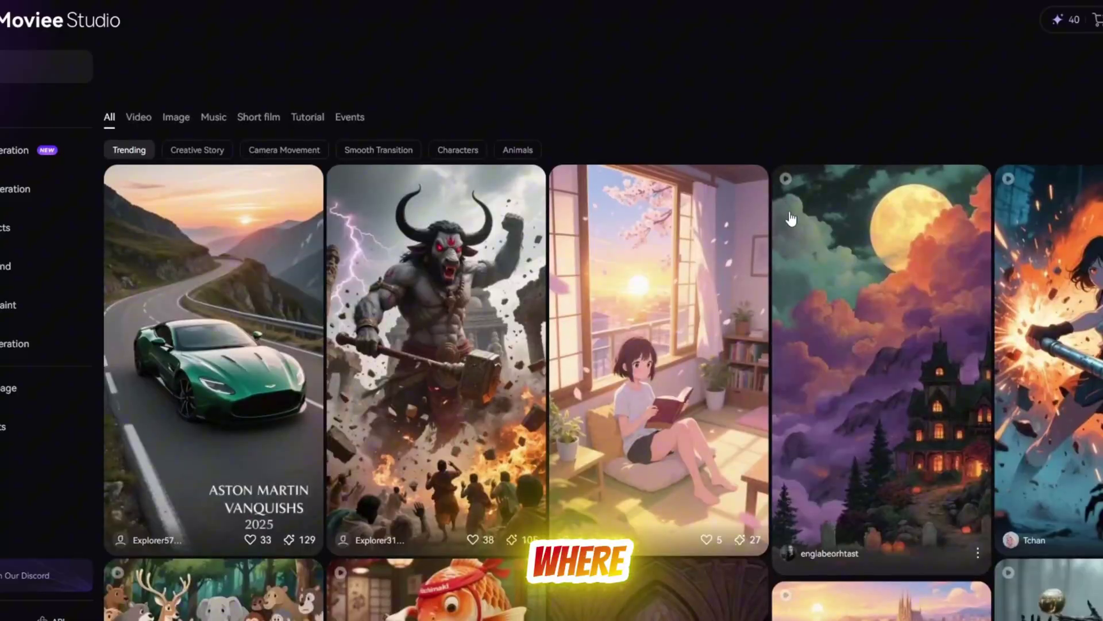
- Scroll the AI DIGI CHAOS Shorts and highlight the channel's 104 videos count
scroll(791, 218, down, 5)
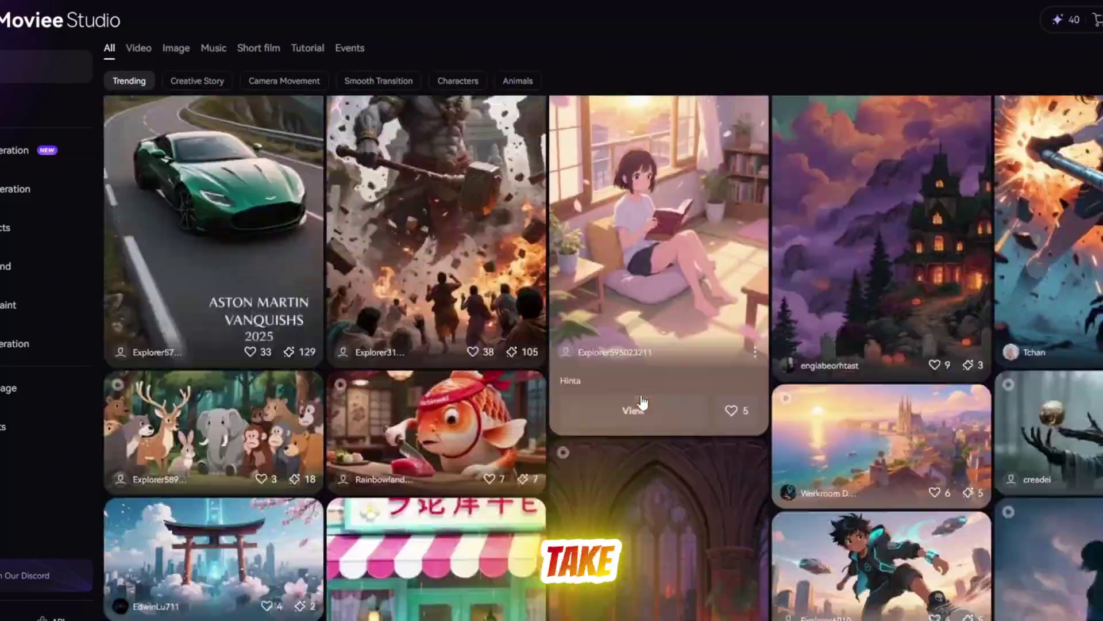
scroll(642, 400, down, 5)
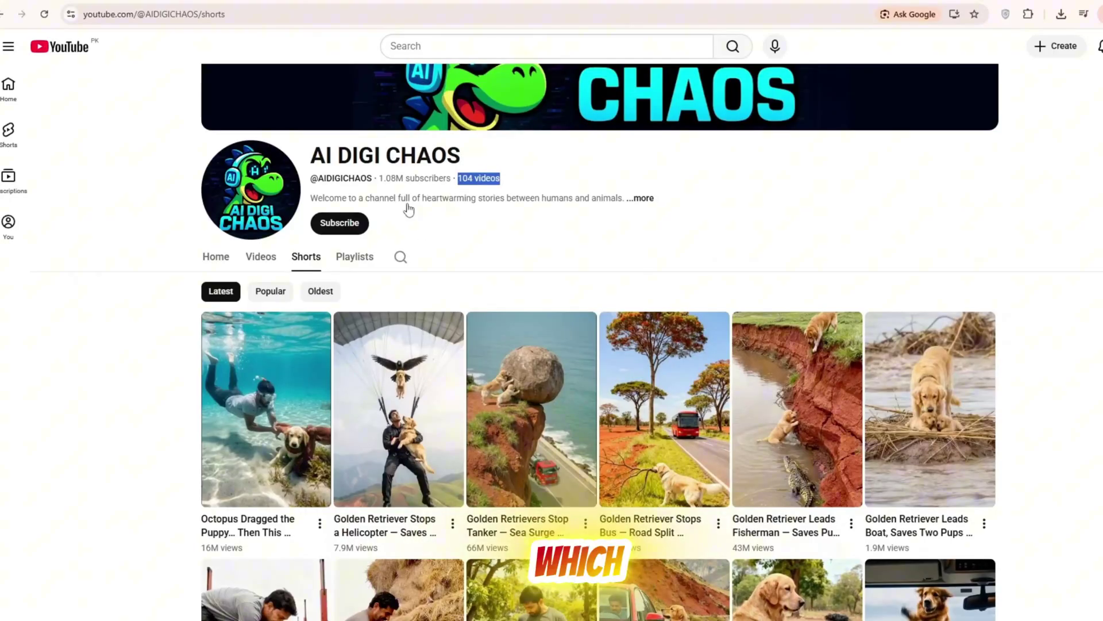
scroll(418, 229, down, 7)
scroll(402, 219, up, 7)
click(368, 197)
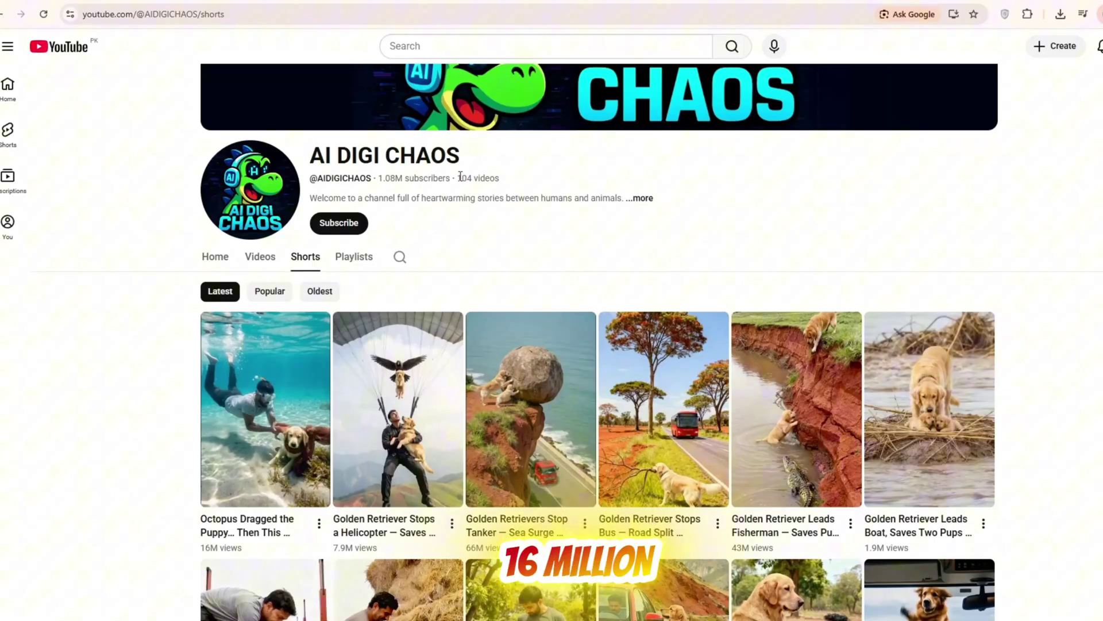
triple_click(604, 161)
- Scroll through the golden retriever Shorts, comparing their view counts against Mystic Chronicles
scroll(515, 282, down, 3)
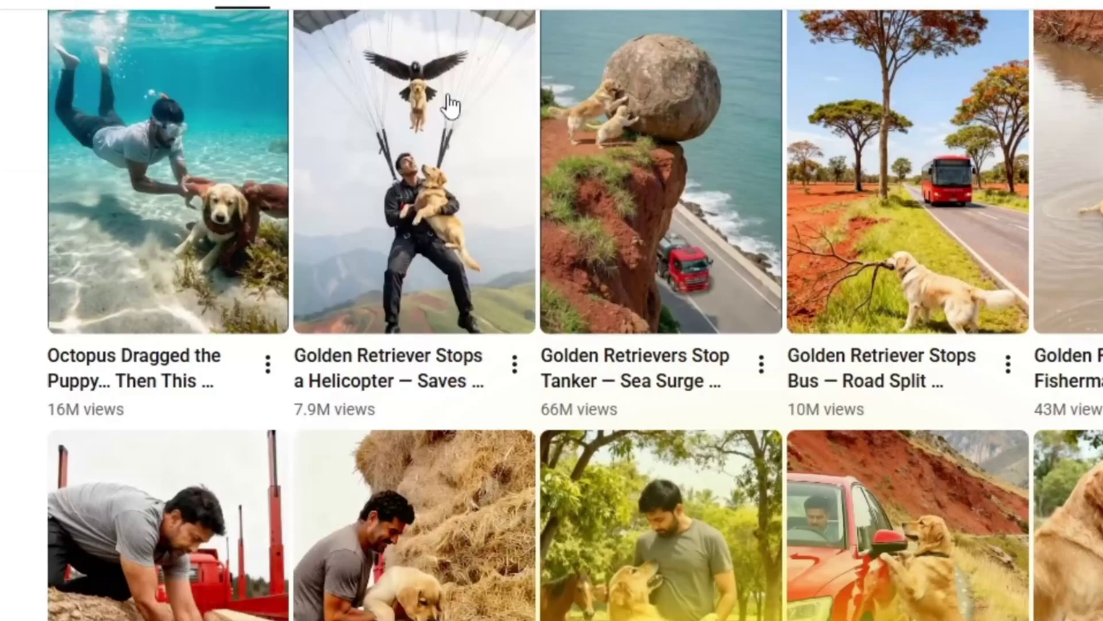
scroll(451, 107, down, 2)
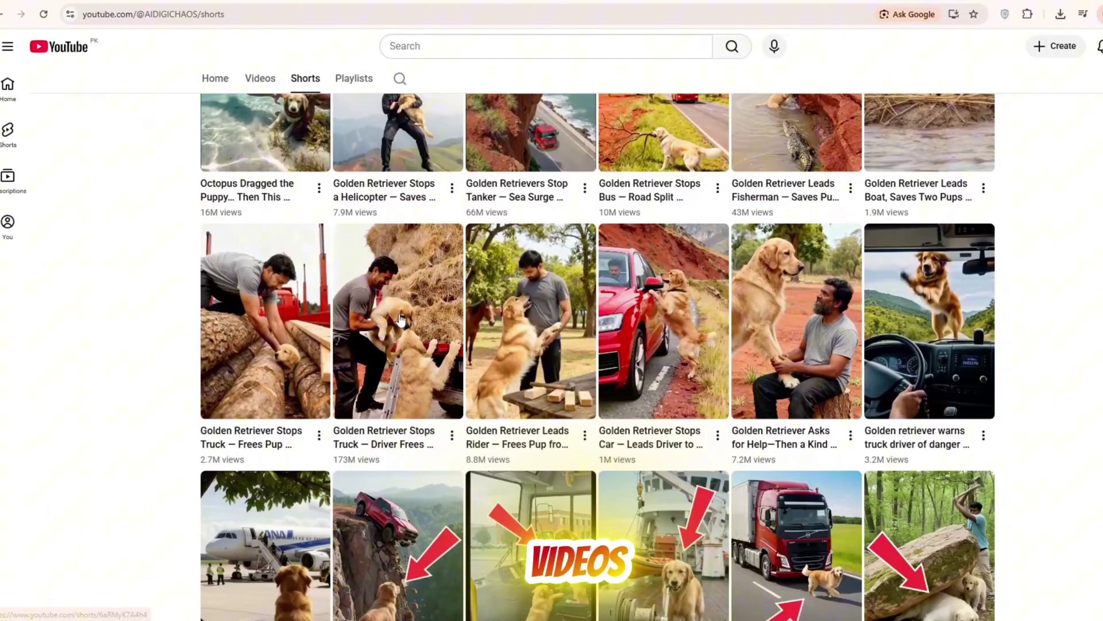
scroll(401, 319, down, 2)
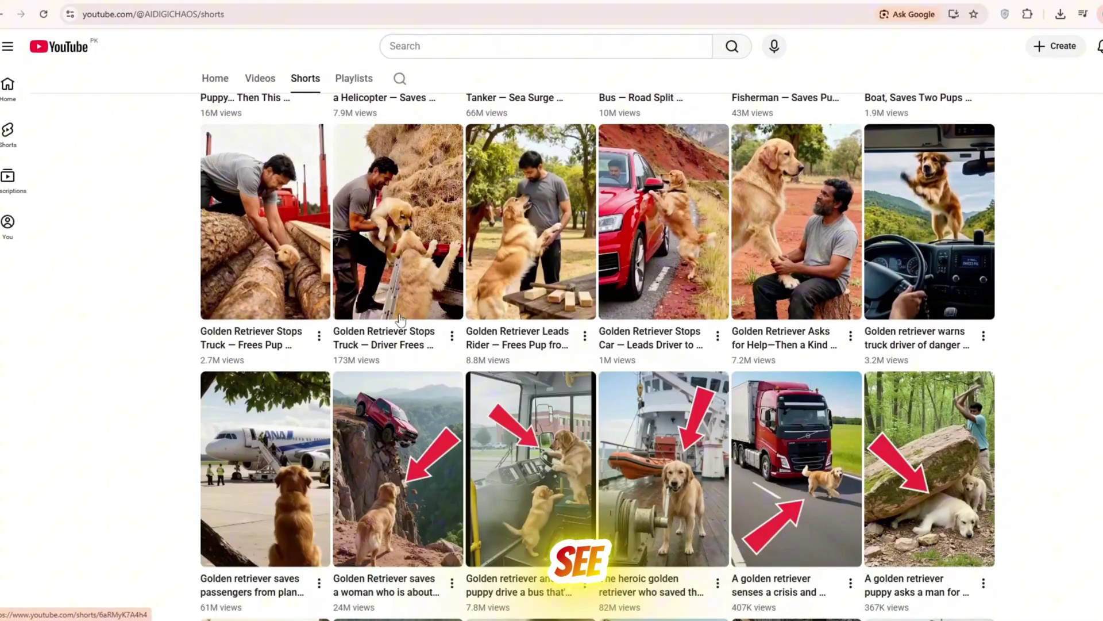
scroll(400, 319, down, 4)
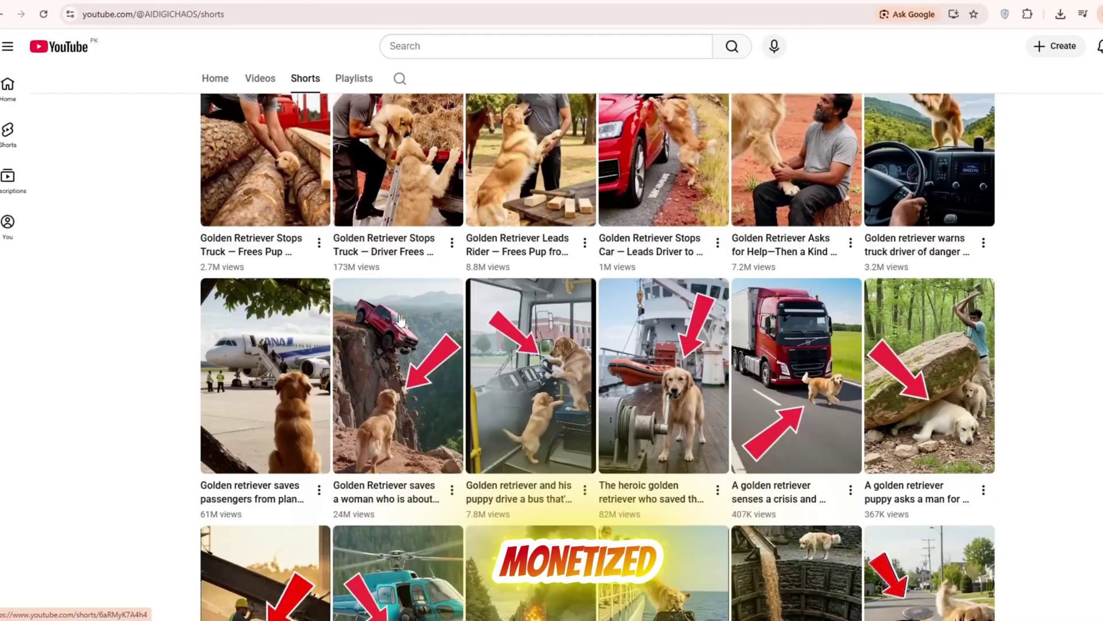
scroll(401, 319, down, 16)
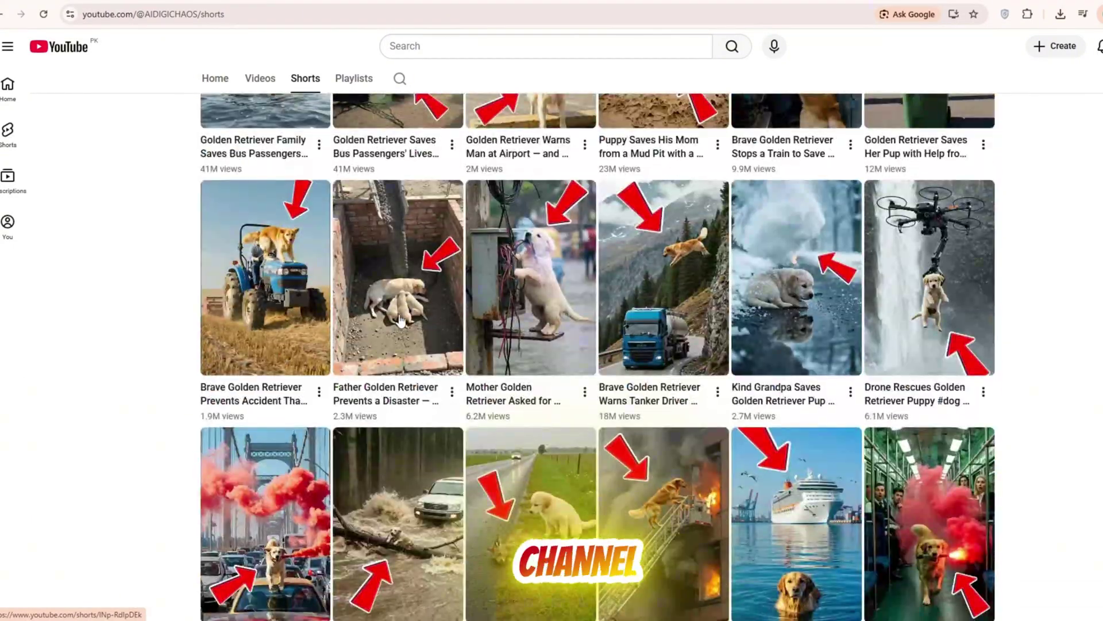
scroll(401, 319, up, 14)
scroll(401, 320, up, 10)
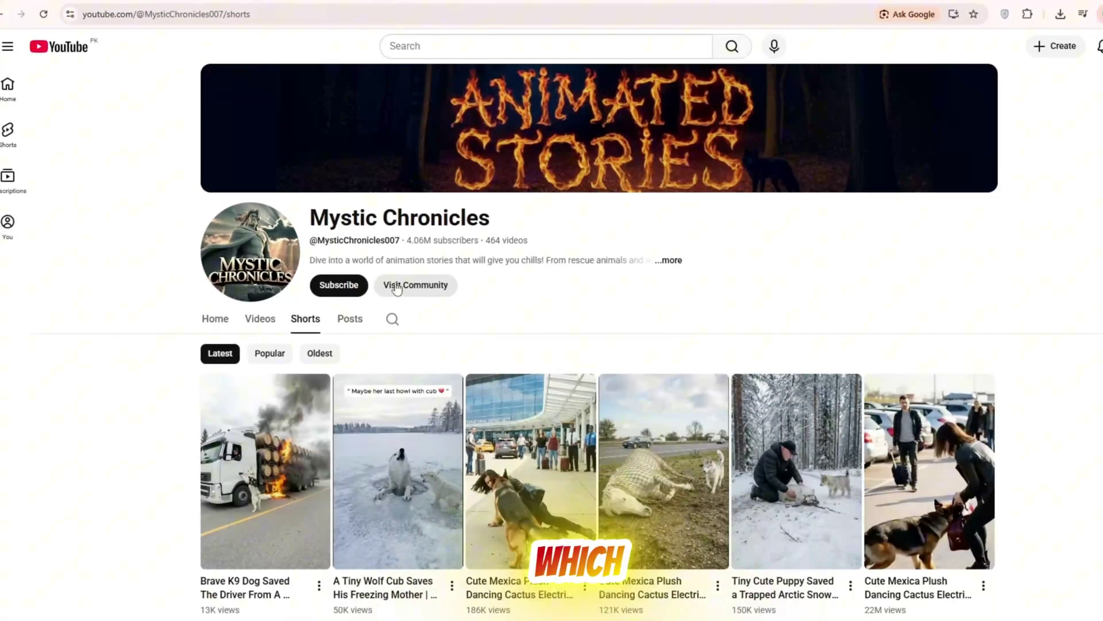
scroll(293, 339, down, 4)
scroll(292, 339, up, 3)
scroll(292, 356, down, 7)
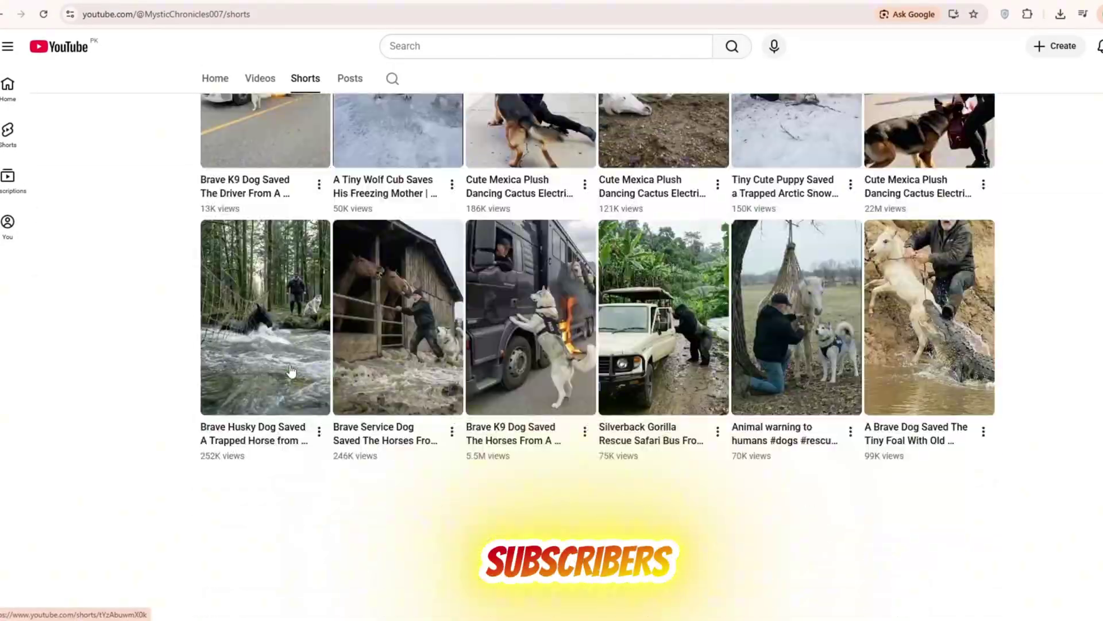
scroll(292, 371, up, 8)
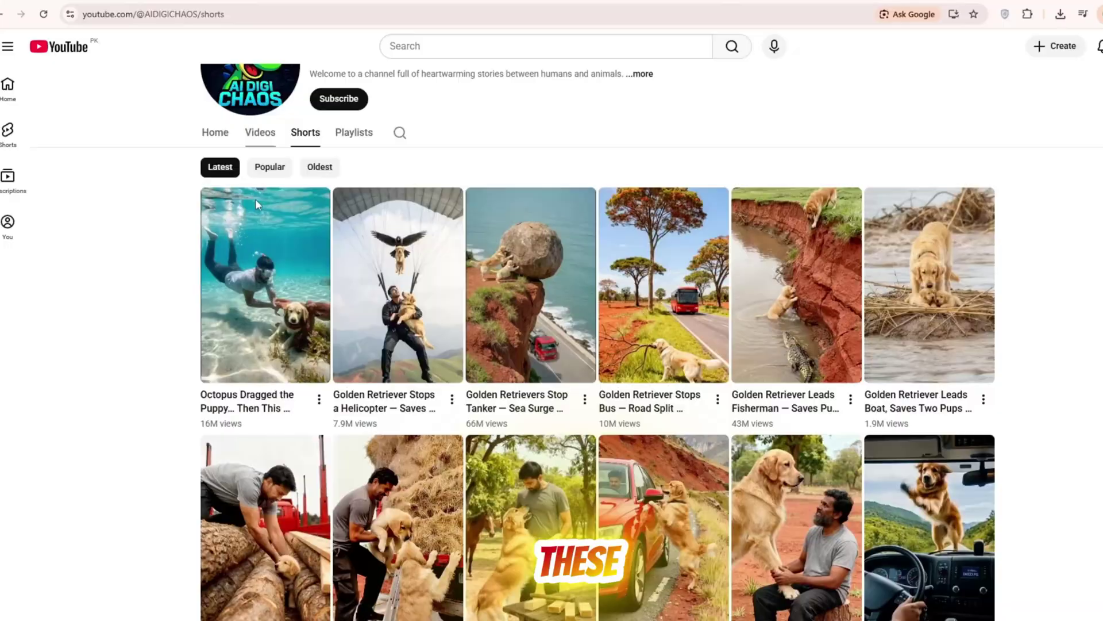
scroll(298, 447, down, 20)
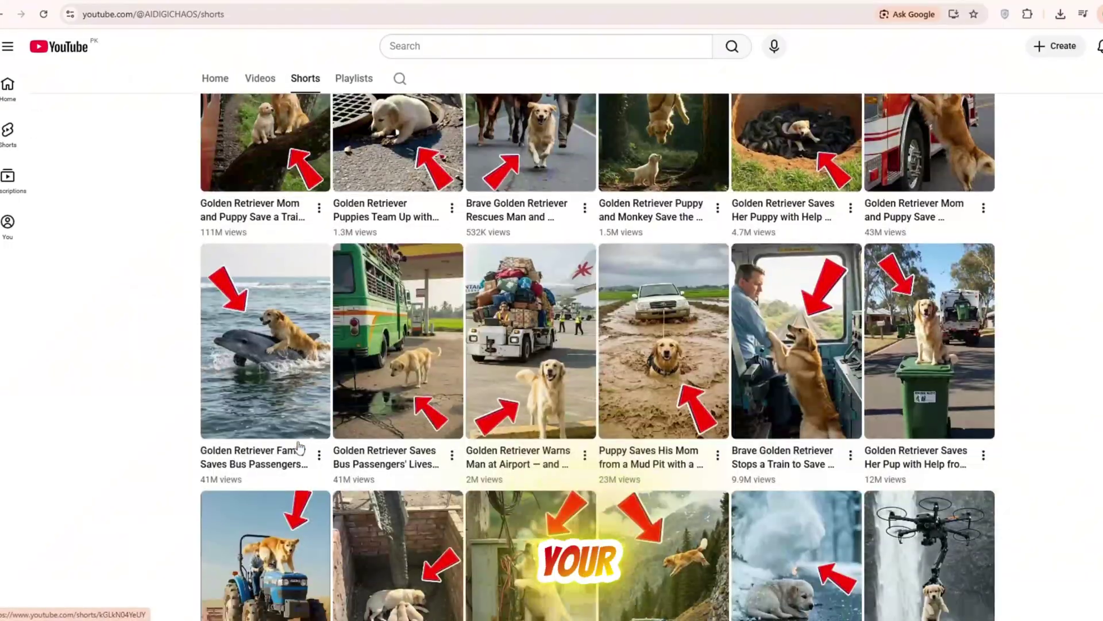
scroll(298, 448, up, 20)
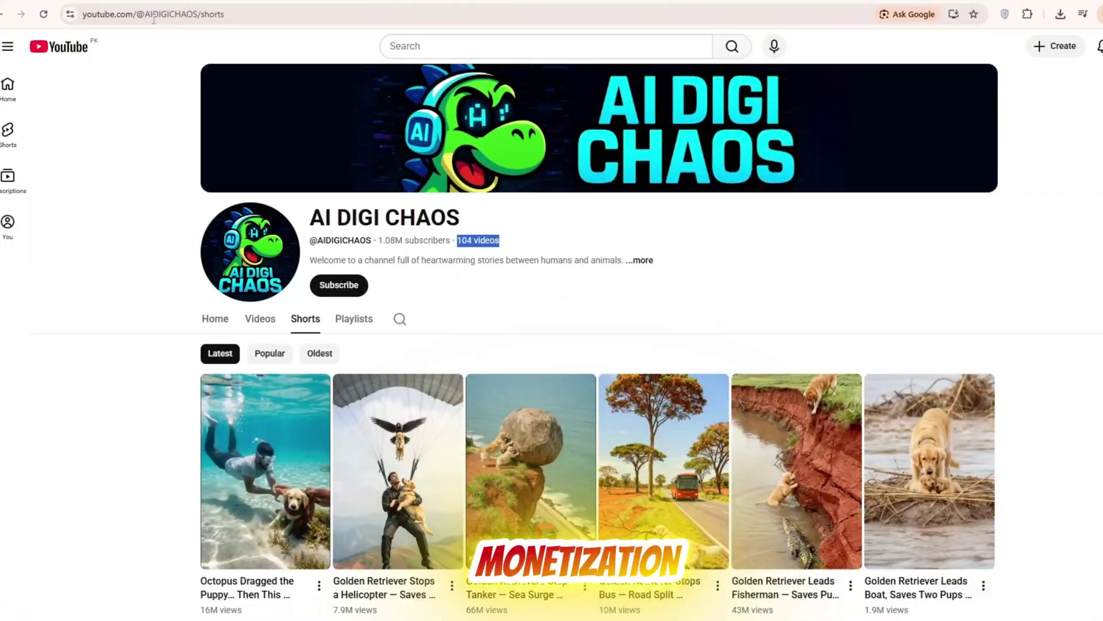
- Look up AI DIGI CHAOS on socialblade.com and review its subscribers, earnings and daily metrics
click(154, 20)
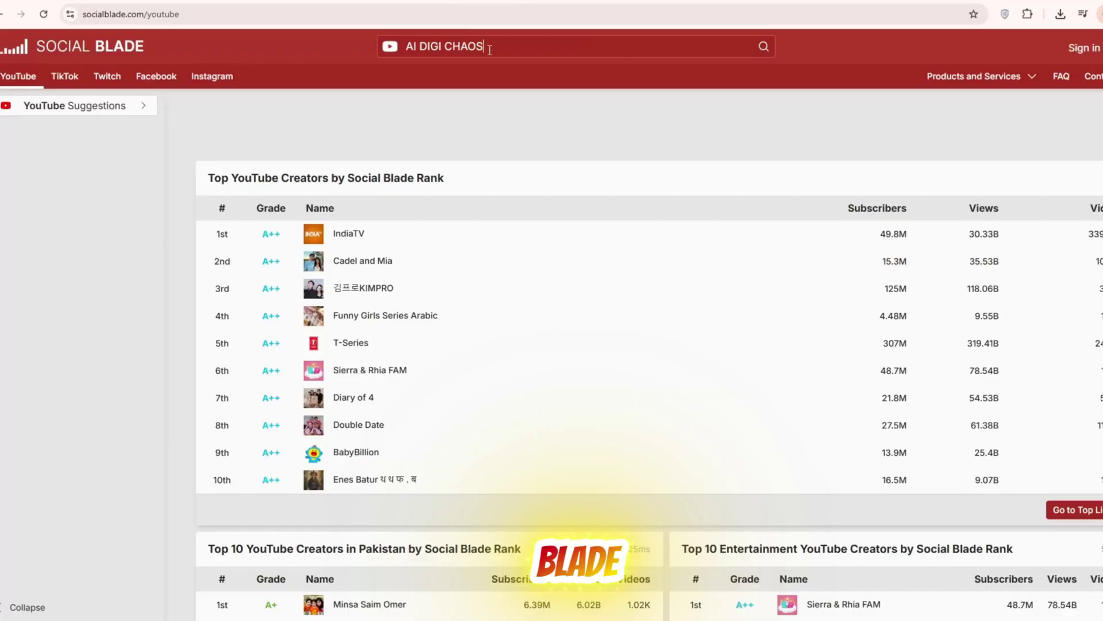
key(Return)
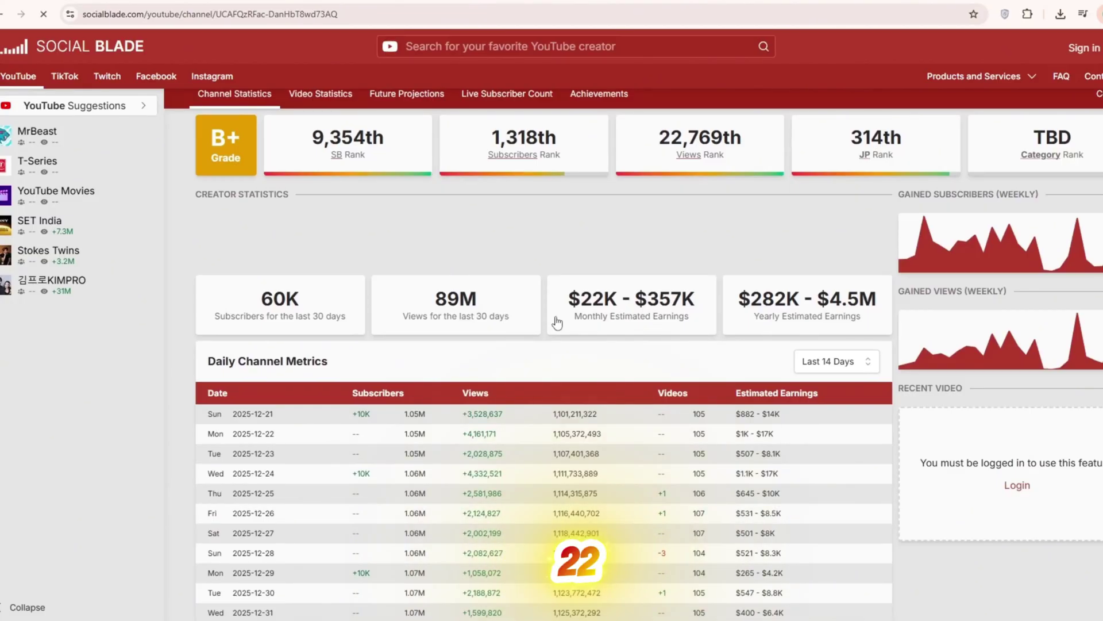
scroll(560, 334, down, 6)
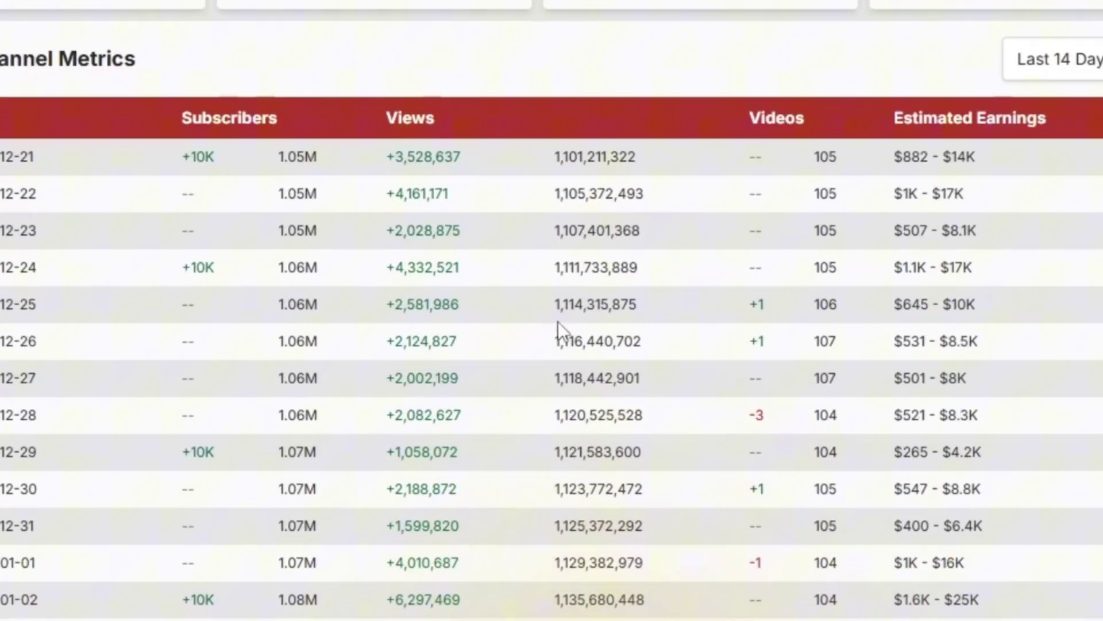
scroll(512, 429, up, 4)
scroll(595, 217, up, 4)
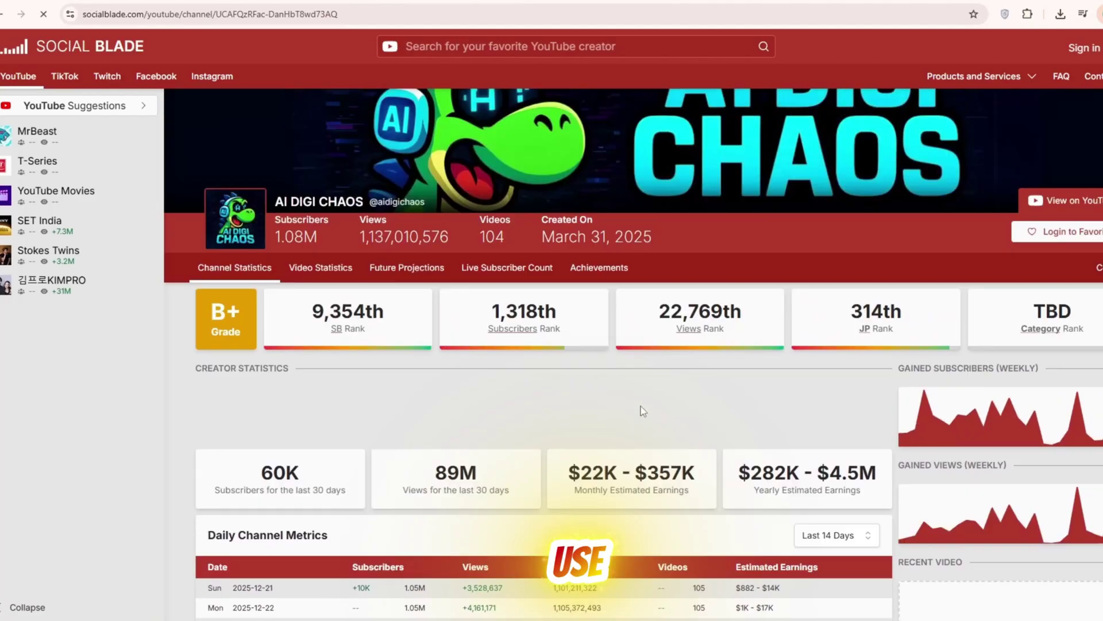
scroll(296, 443, up, 1)
scroll(243, 122, down, 5)
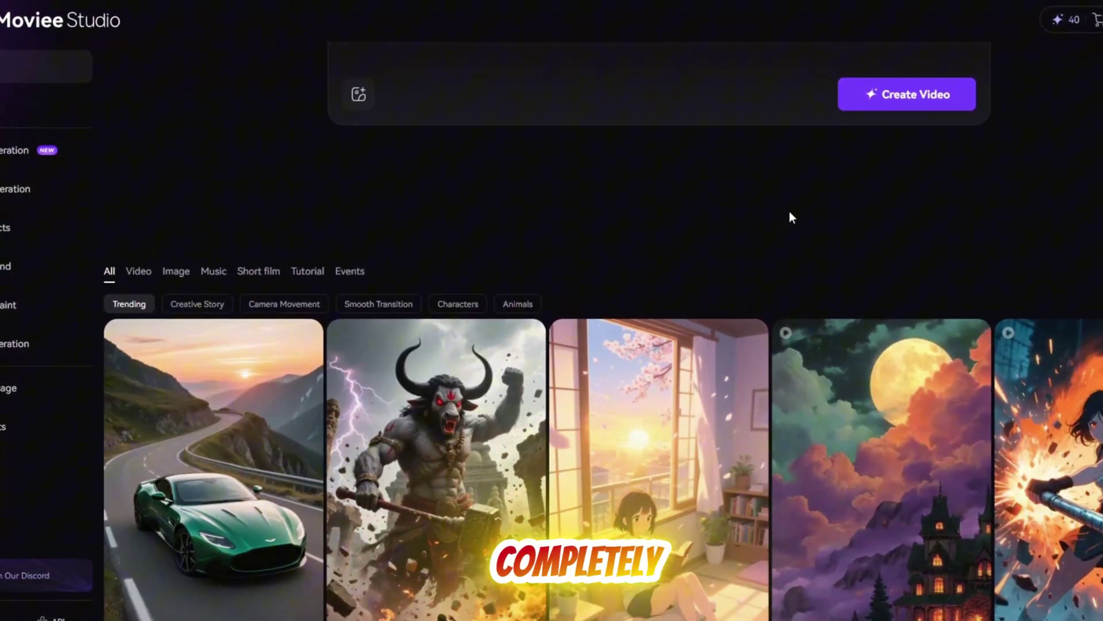
scroll(788, 211, down, 3)
scroll(791, 218, down, 1)
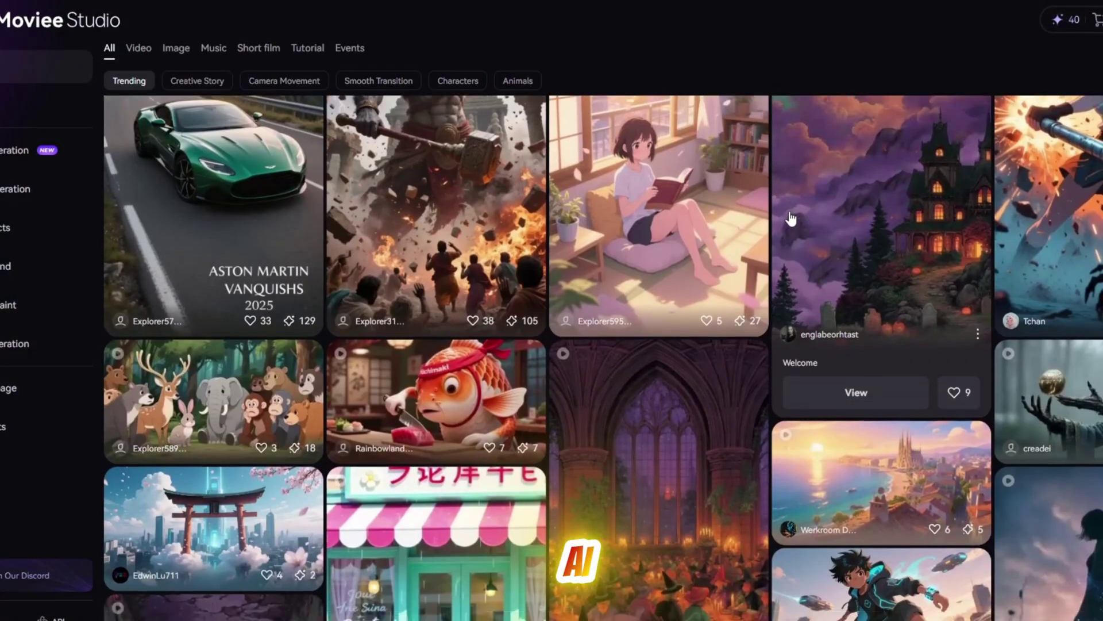
scroll(645, 400, down, 5)
scroll(642, 401, up, 5)
scroll(643, 401, down, 5)
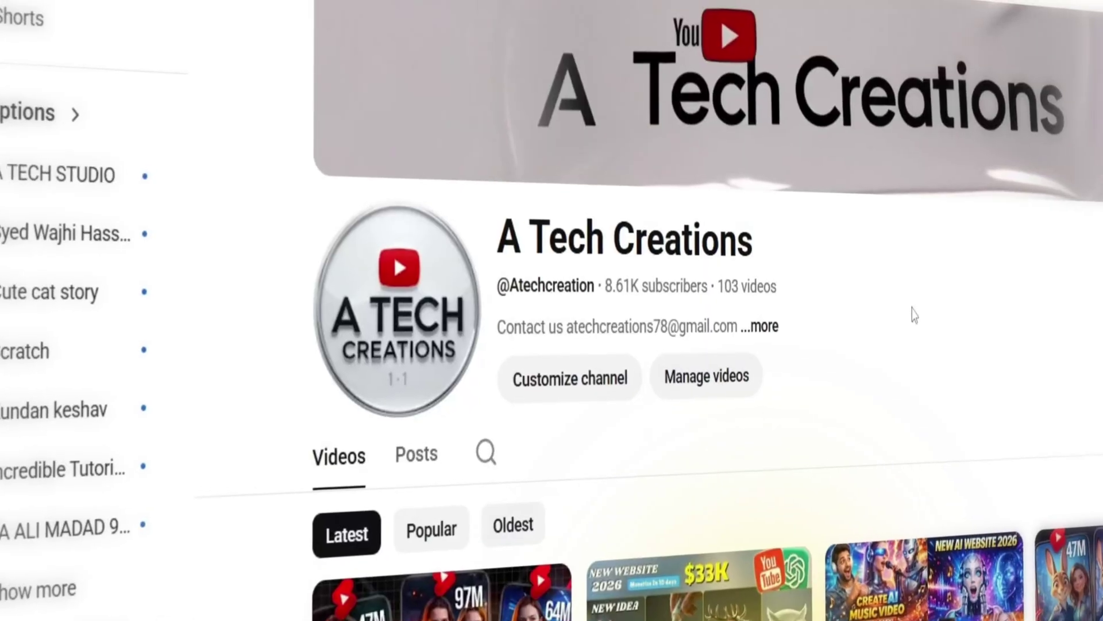
- Scroll the AI DIGI CHAOS Shorts page to frame the first row of thumbnails
scroll(845, 370, down, 5)
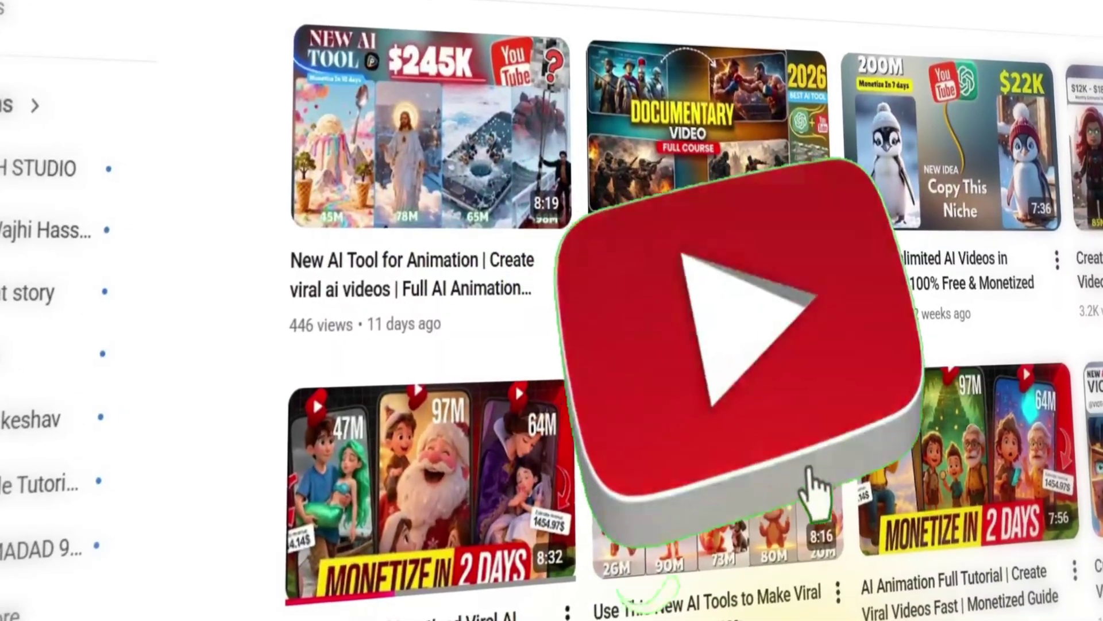
scroll(833, 547, down, 5)
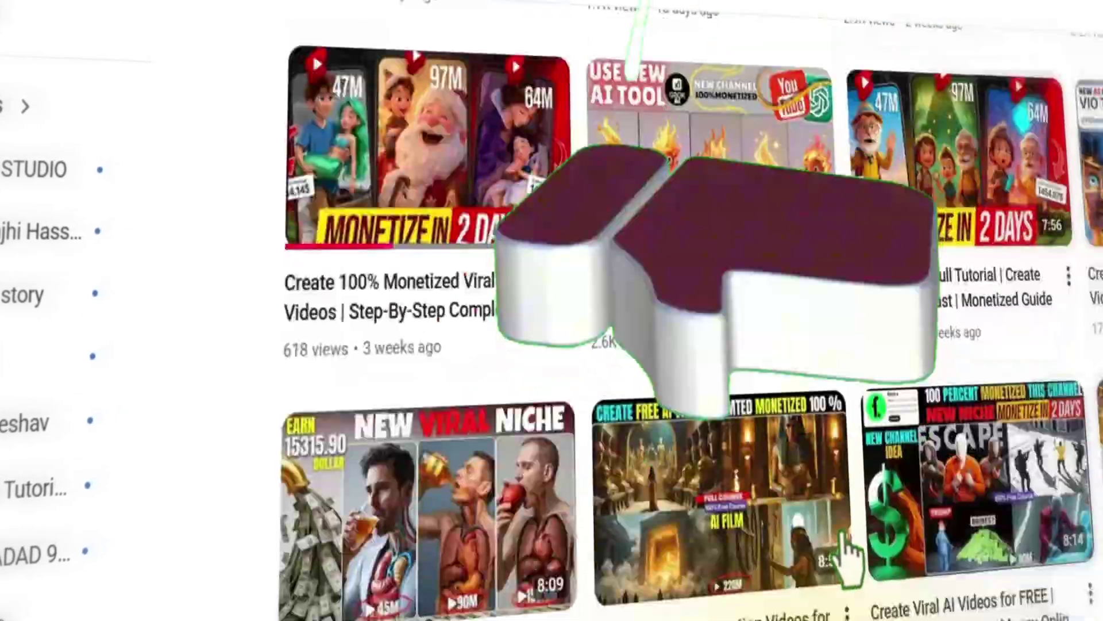
scroll(155, 603, up, 7)
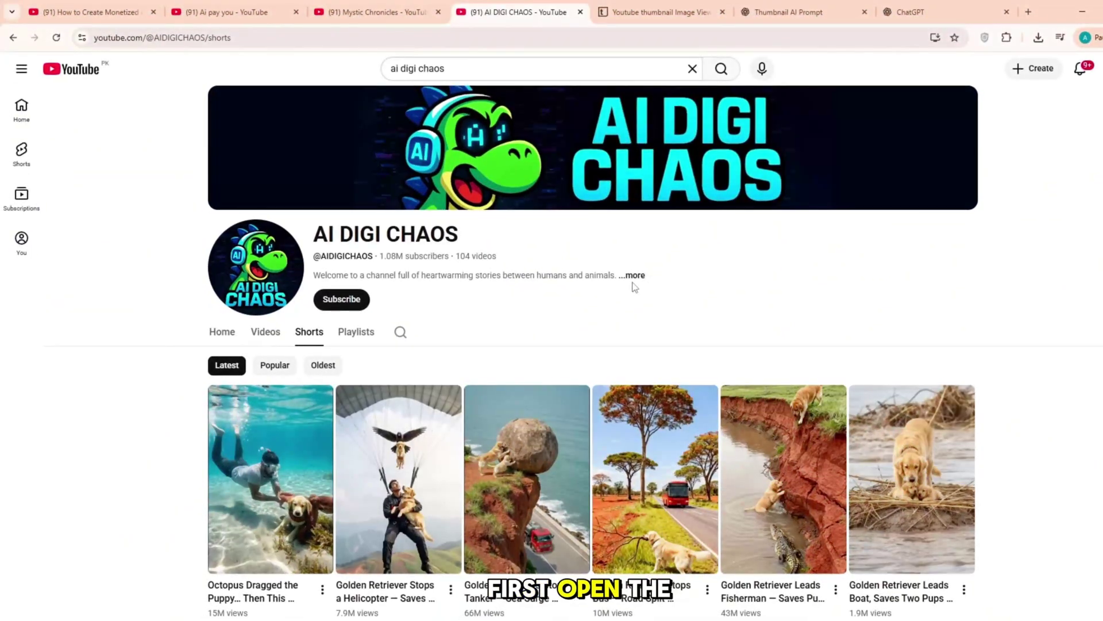
scroll(177, 425, down, 3)
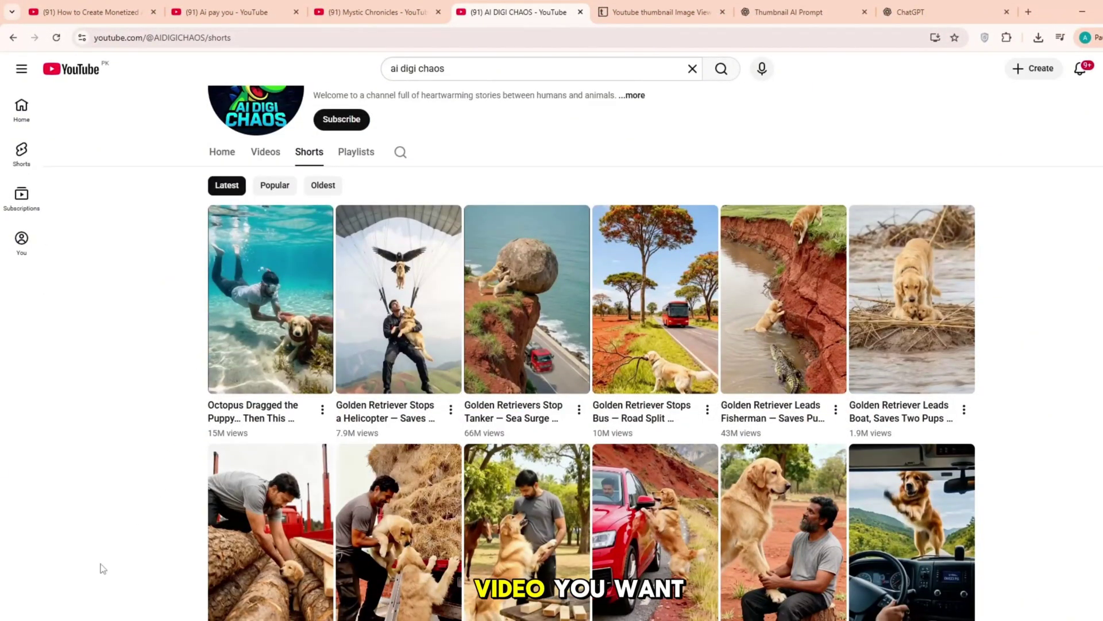
scroll(159, 561, up, 1)
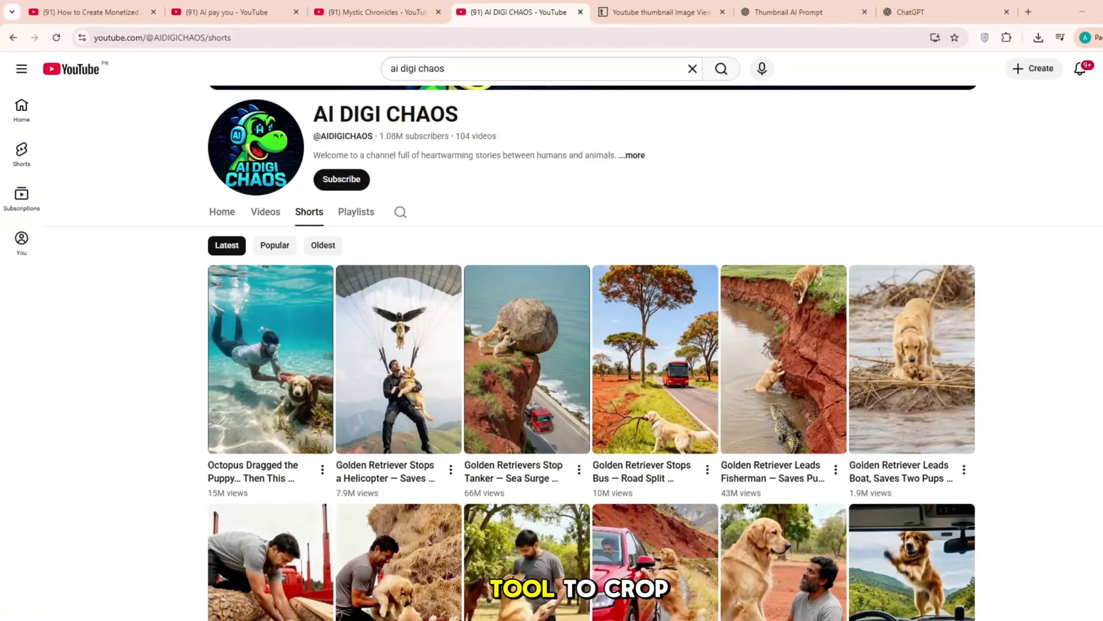
- Snip the first row of Shorts thumbnails with Snipping Tool and choose File > Save As
key(super)
text(snipping tool)
click(281, 409)
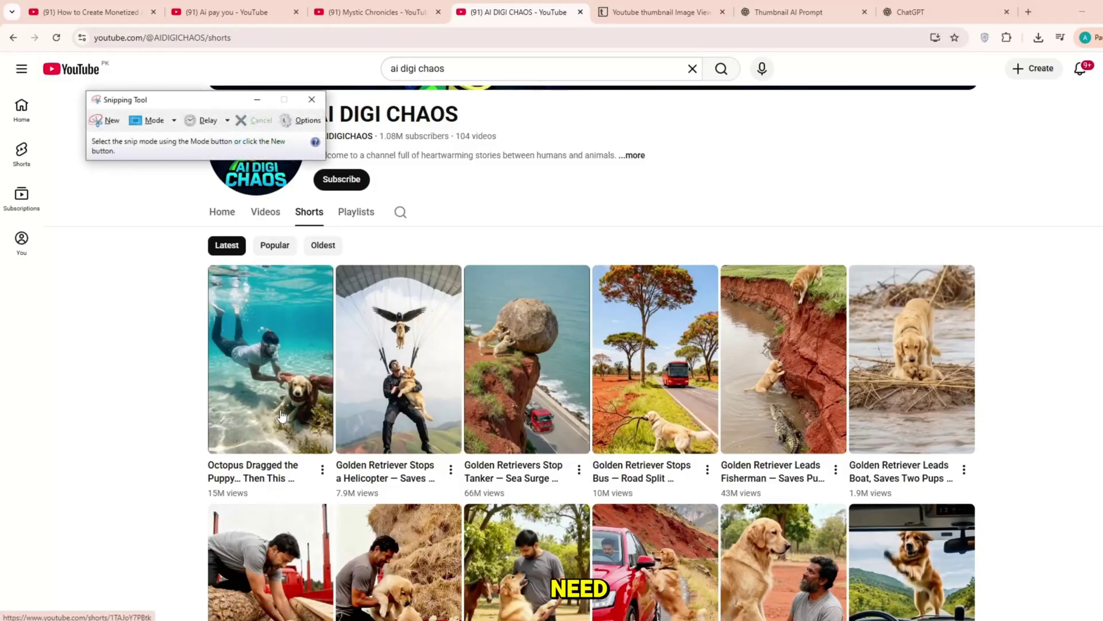
click(102, 122)
drag(200, 264, 966, 469)
click(153, 176)
click(174, 209)
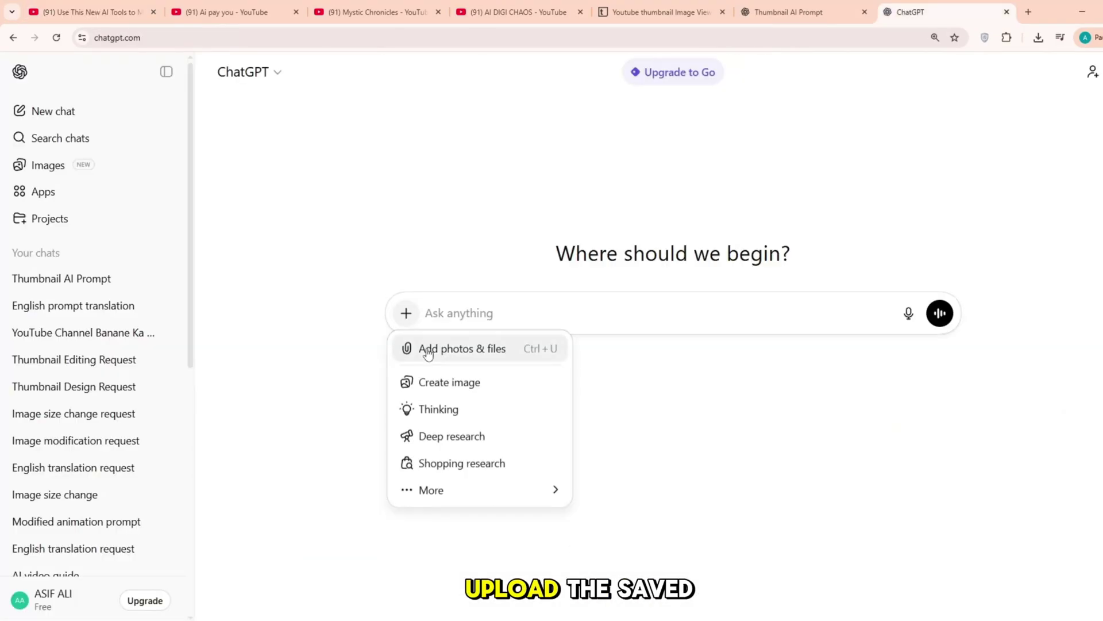
- Attach the thumbnail screenshot, paste the story request with 6 prompts instead of 8, and send
click(427, 352)
double_click(298, 210)
text("I want to create a story about this exact type of character. Please create the same kind of character for me and give me a short story. Also give me 8 image prompts, and make sure the character stays the same in each prompt.")
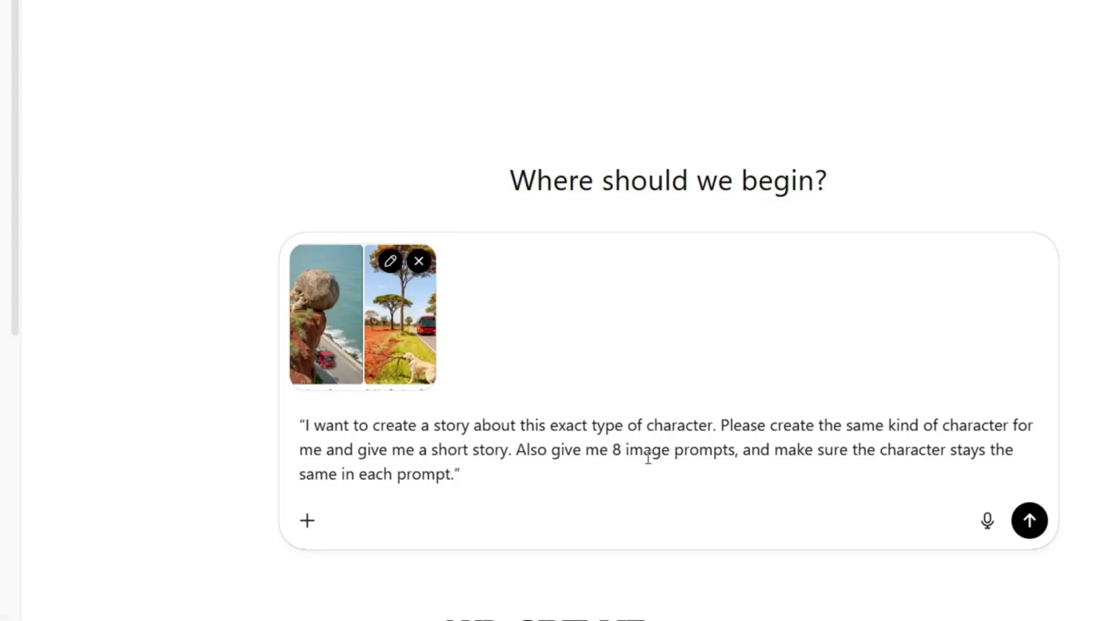
click(624, 449)
key(BackSpace)
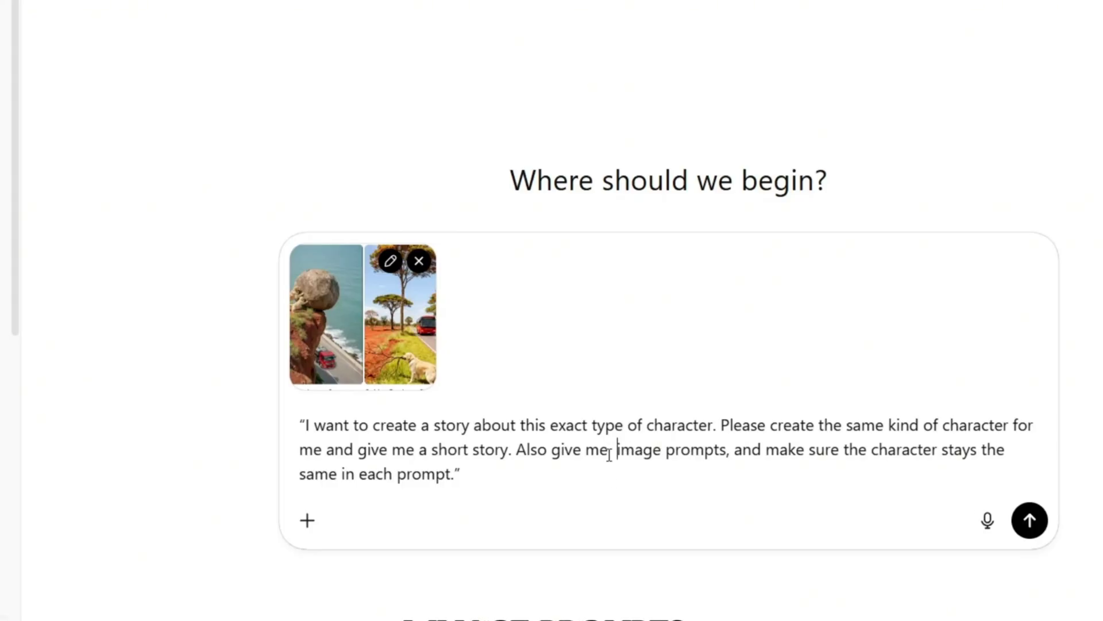
text(6)
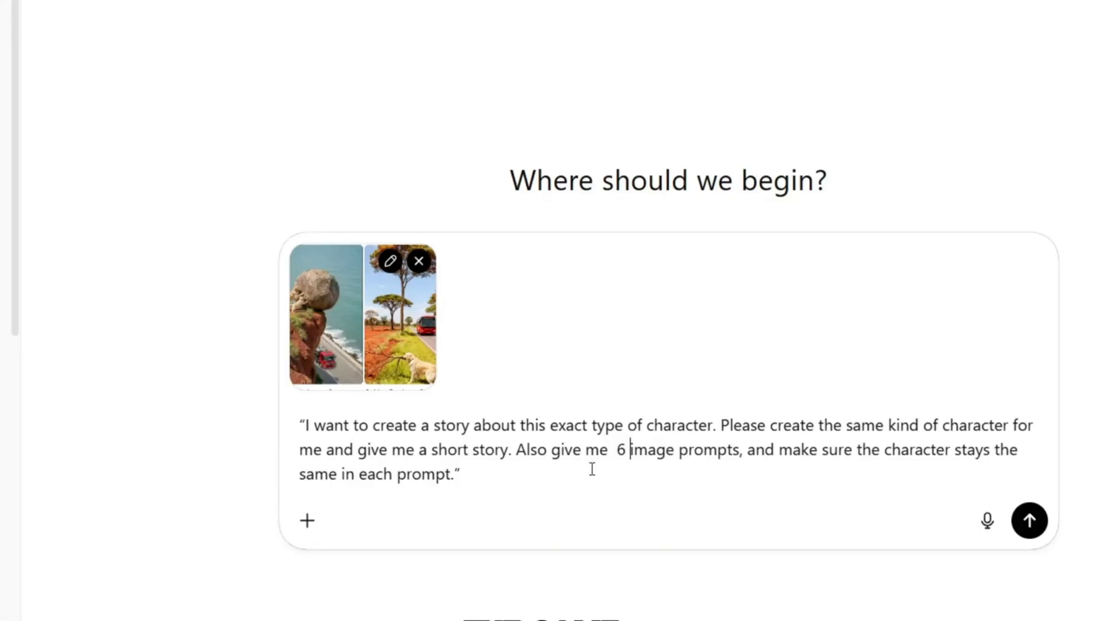
click(1030, 520)
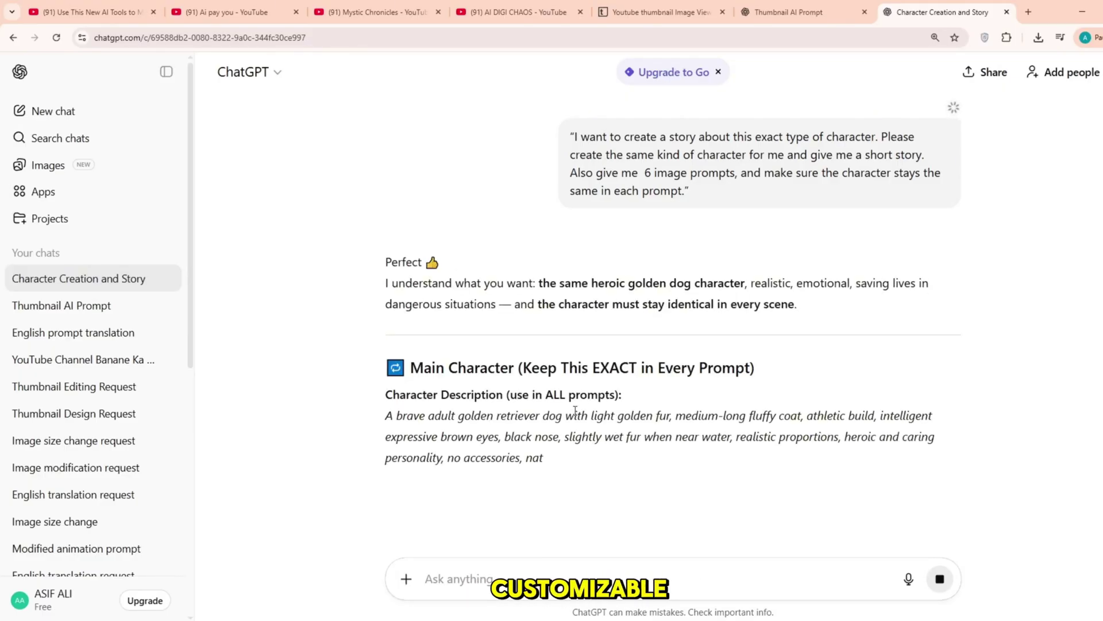
- Read through ChatGPT's hero story and six prompts, Underwater Rescue to Final Protection Scene
scroll(366, 399, down, 2)
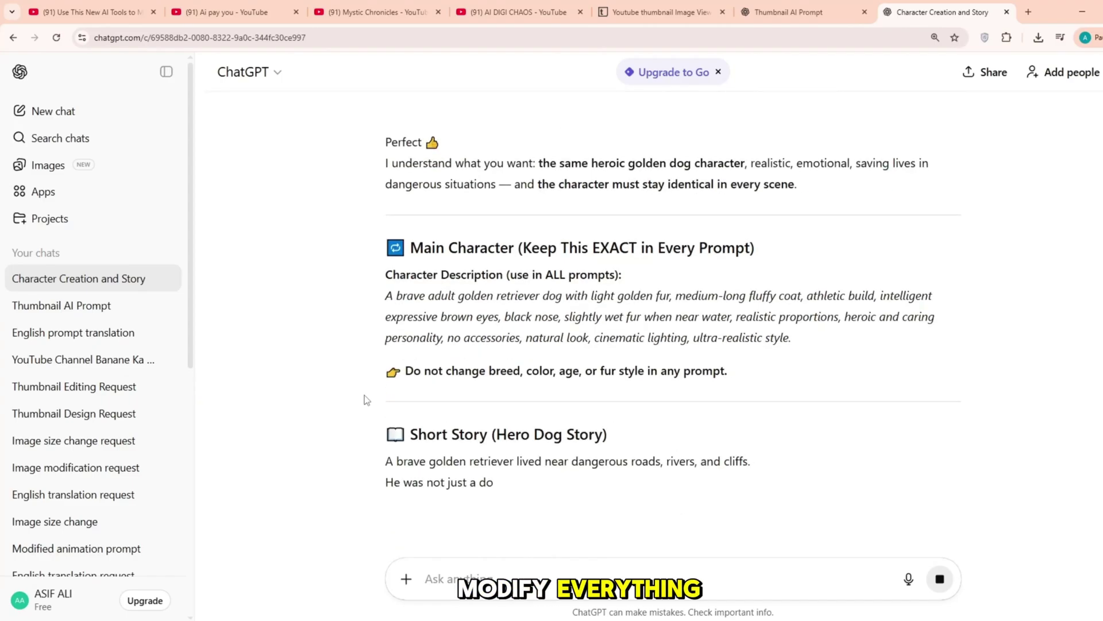
scroll(365, 395, down, 2)
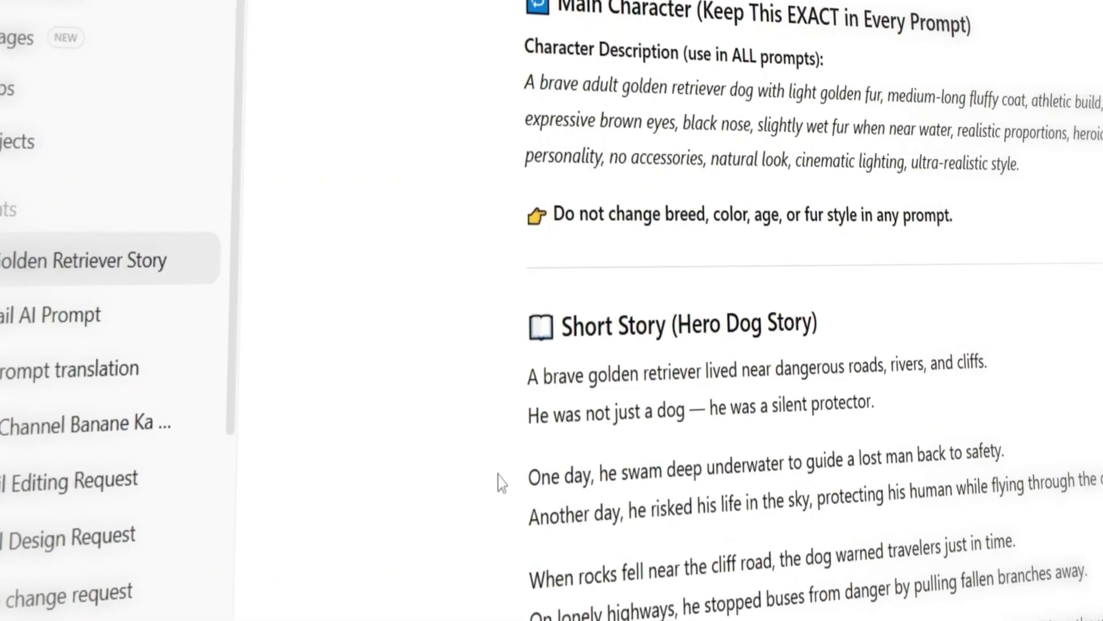
scroll(497, 475, down, 5)
scroll(496, 474, down, 3)
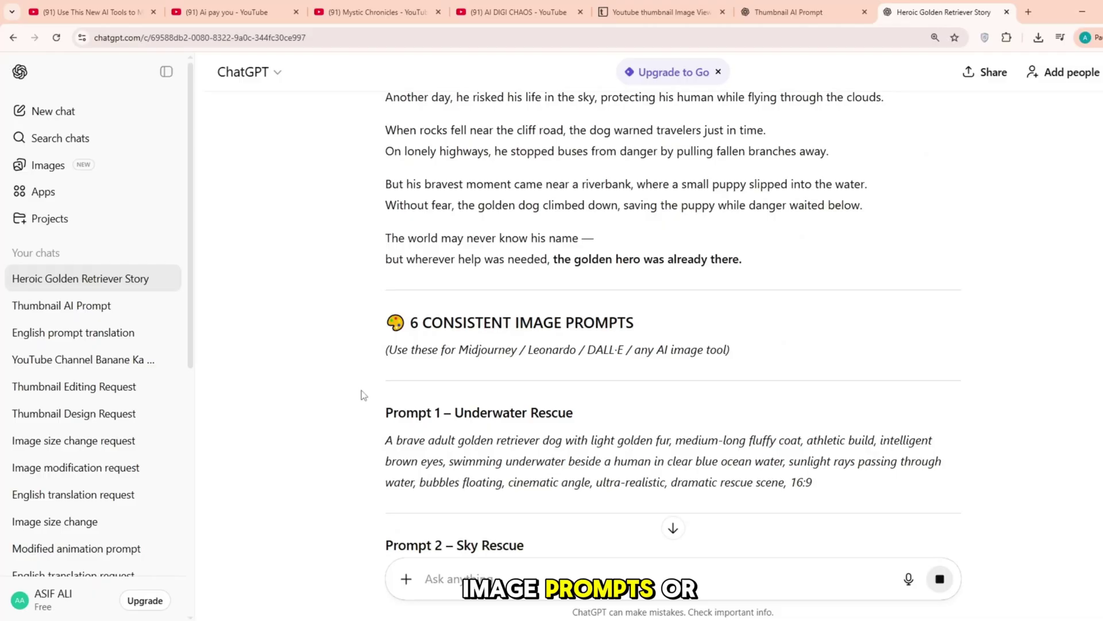
scroll(364, 395, down, 2)
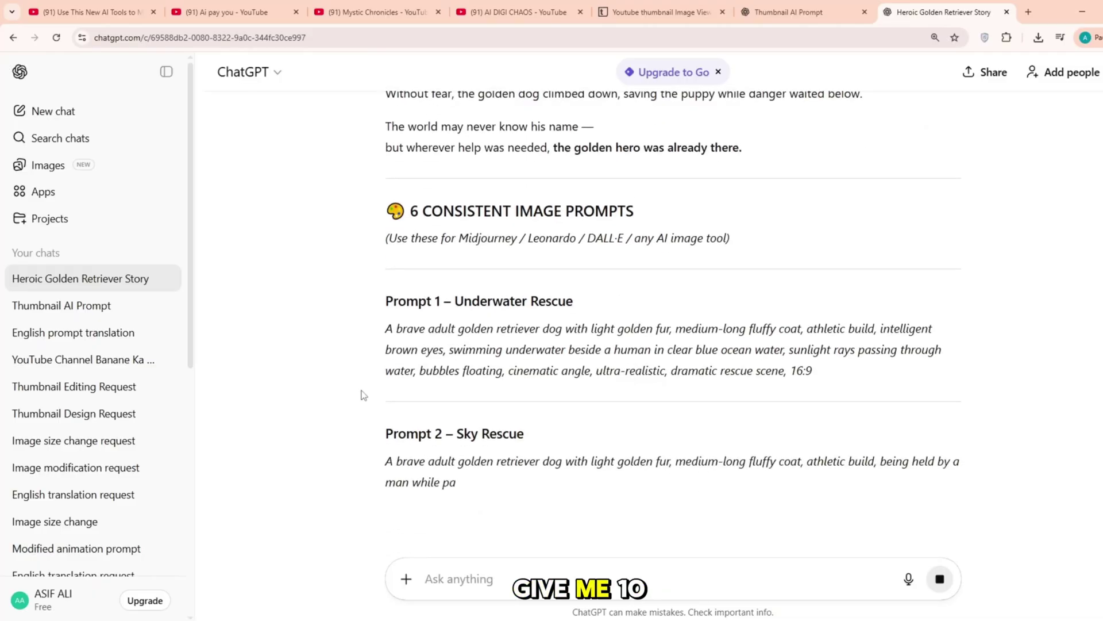
scroll(363, 395, down, 1)
scroll(363, 395, down, 2)
scroll(363, 395, down, 3)
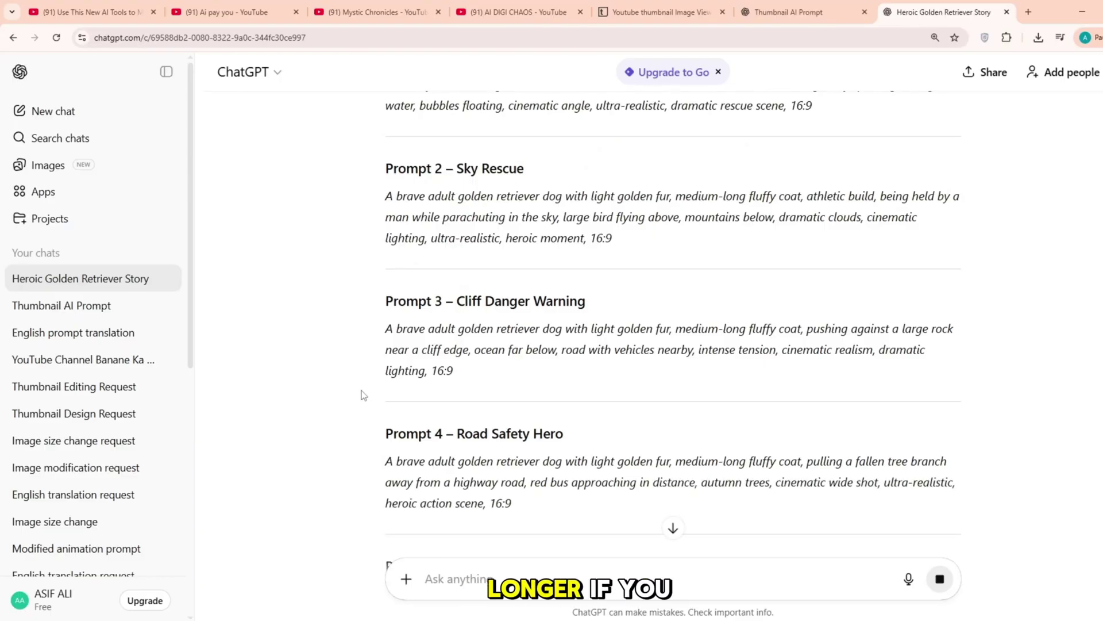
scroll(363, 395, down, 3)
scroll(363, 395, down, 1)
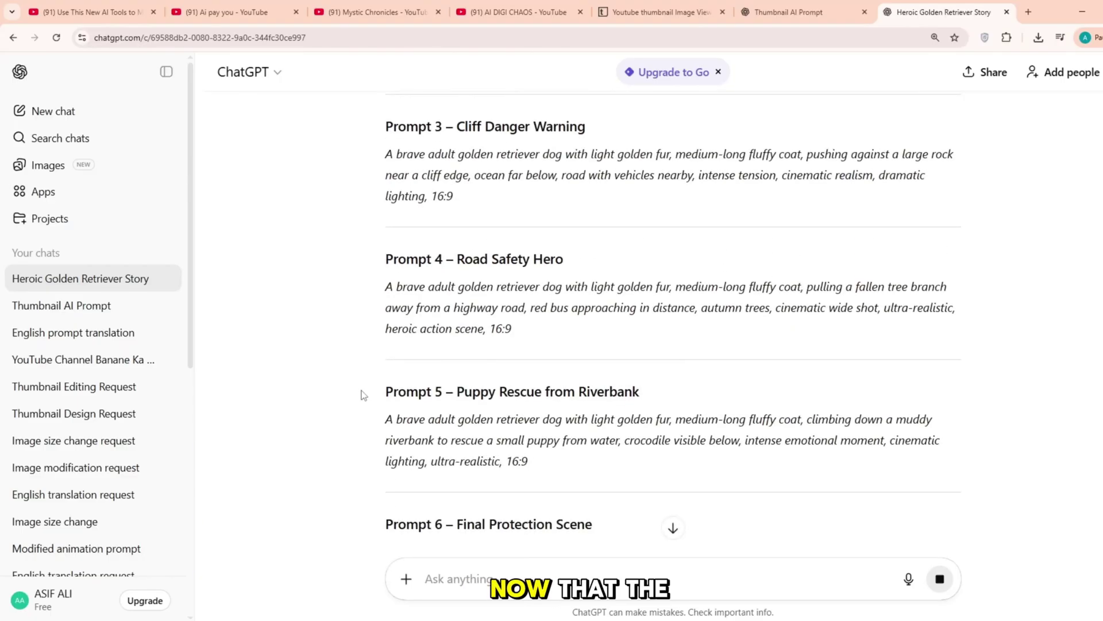
scroll(363, 394, down, 3)
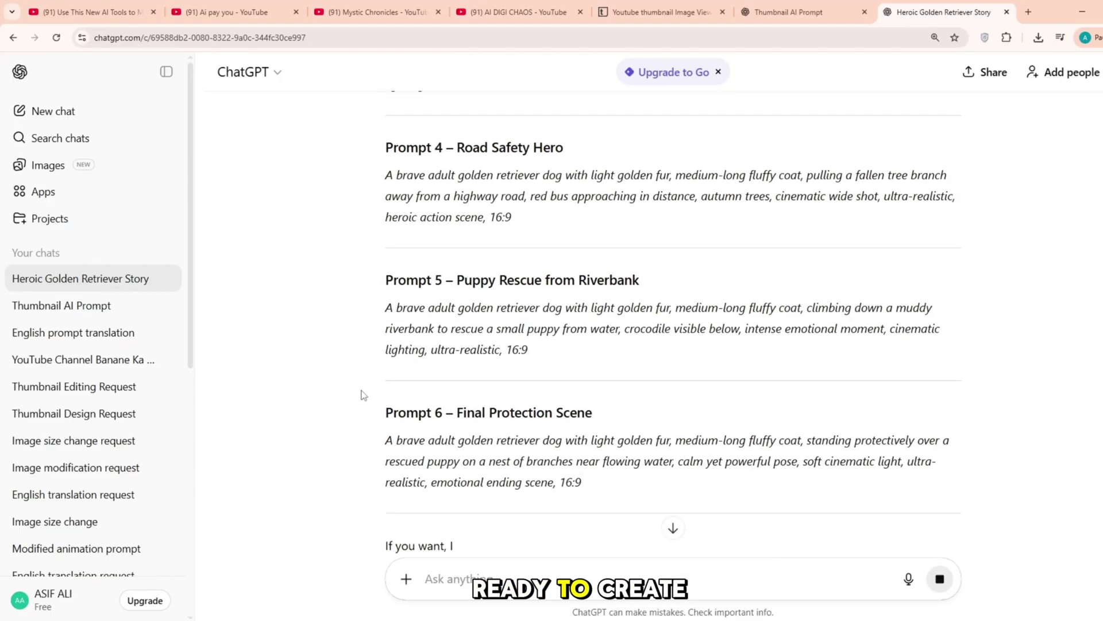
scroll(357, 475, down, 3)
scroll(357, 475, up, 6)
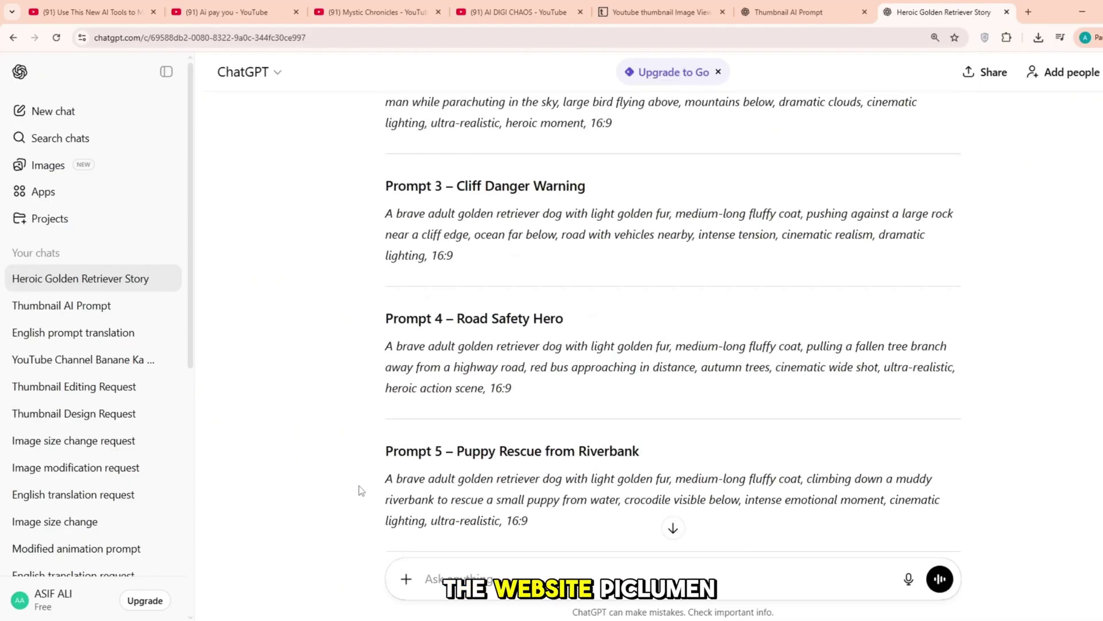
scroll(359, 490, up, 4)
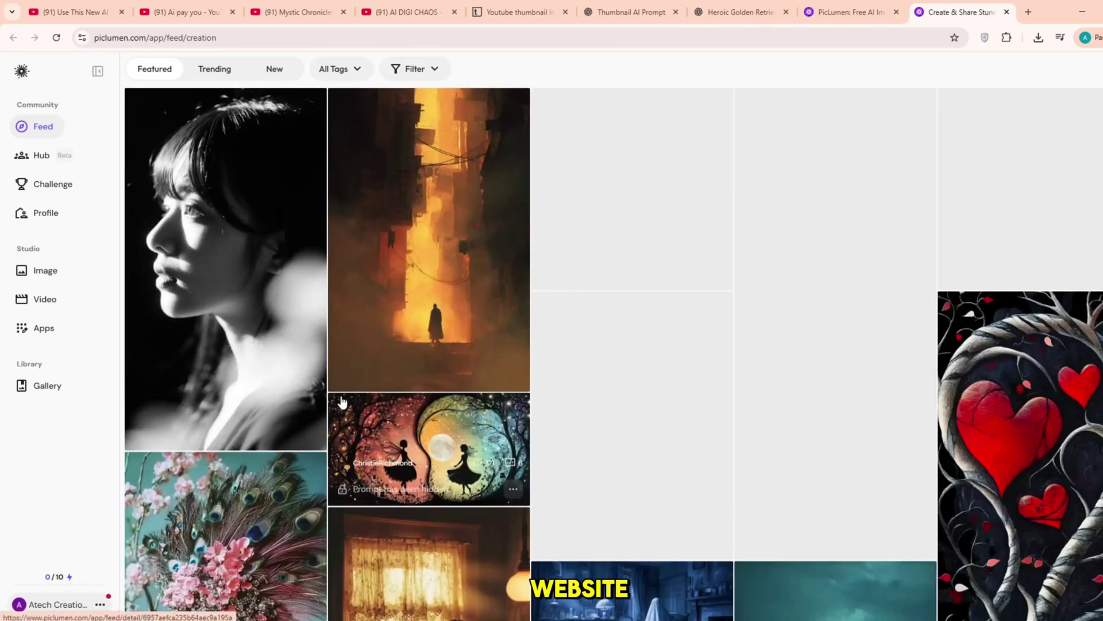
- On PicLumen's Image page, pick the 9:16 ratio and paste the Underwater Rescue prompt
scroll(344, 406, down, 10)
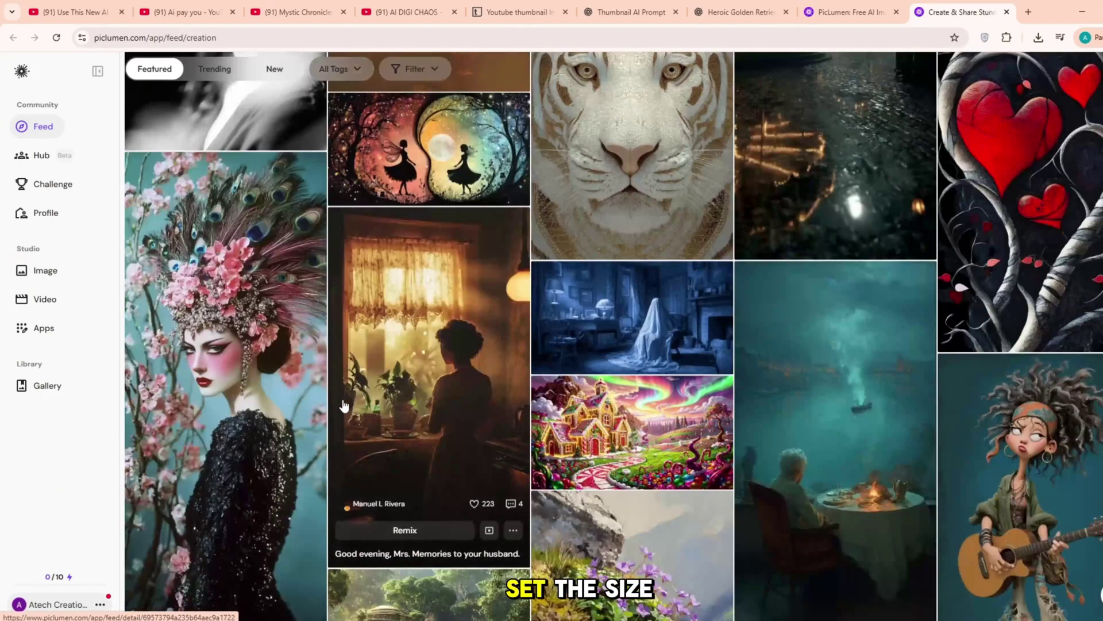
click(44, 270)
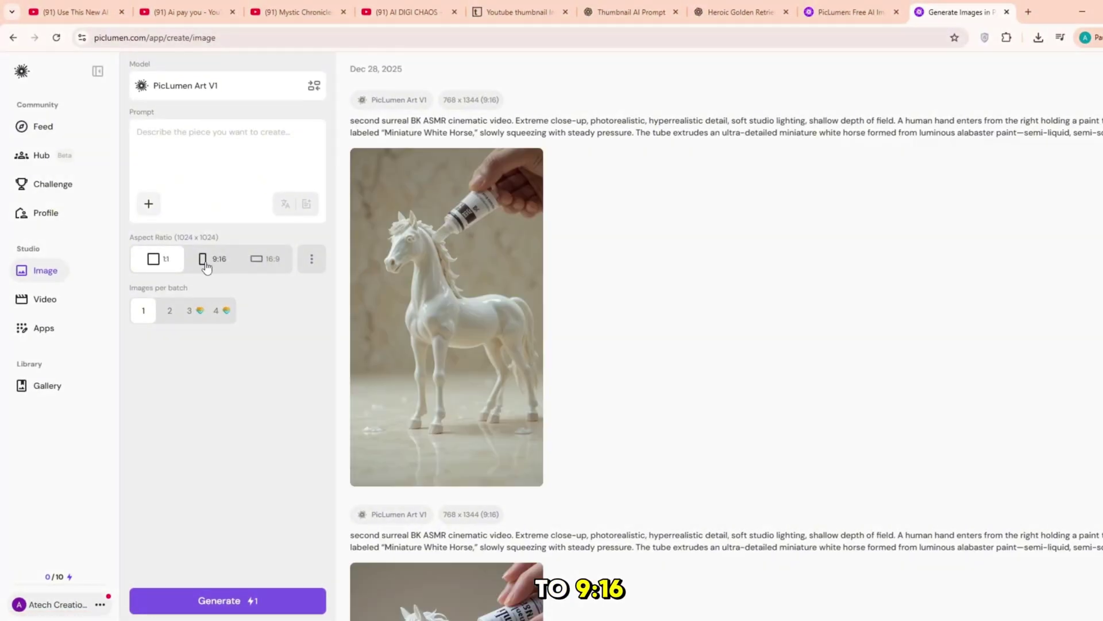
click(206, 266)
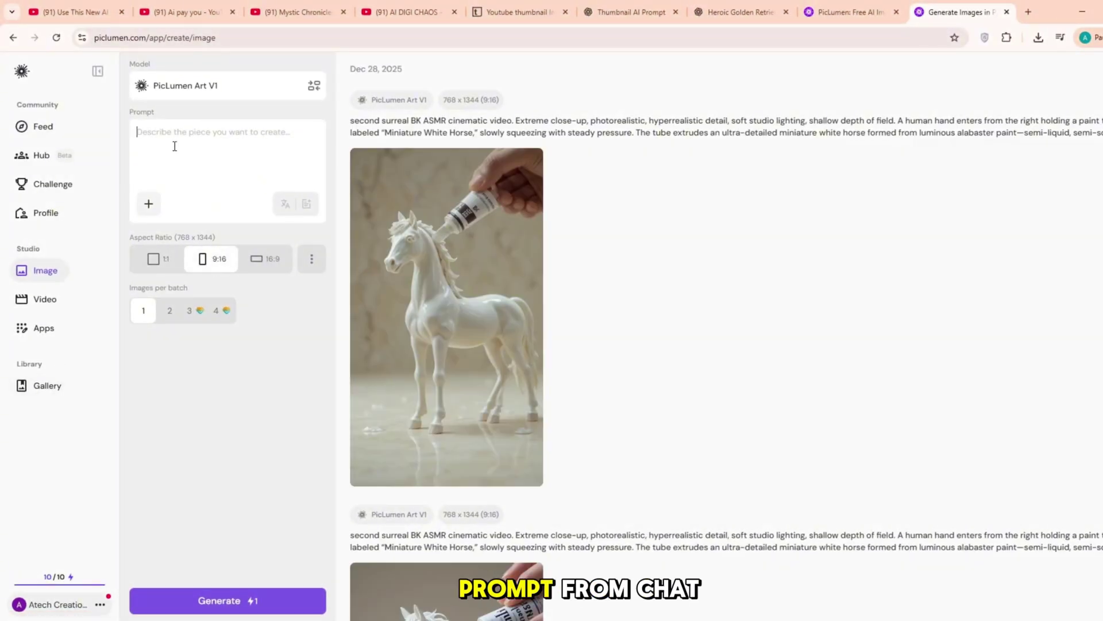
text(Underwater Rescue  A brave adult golden retriever dog with light golden fur, medium-long fluffy coat, athletic build, intelligent brown eyes, swimming underwater beside a human in clear blue ocean water, sunlight rays passing through water, bubbles floating, cinematic angle, ultra-realistic, dramatic rescue scene, 16:9)
- Generate the Underwater Rescue image, then swap in and generate the Sky Rescue prompt
click(196, 602)
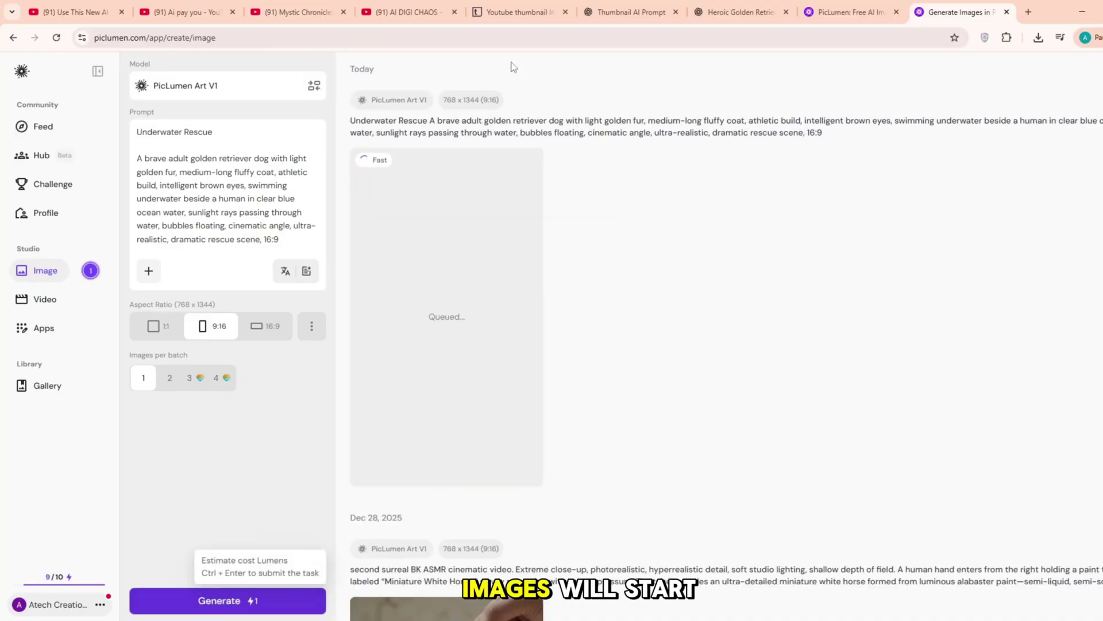
click(727, 12)
drag(627, 479, 450, 411)
key(ctrl+c)
click(957, 12)
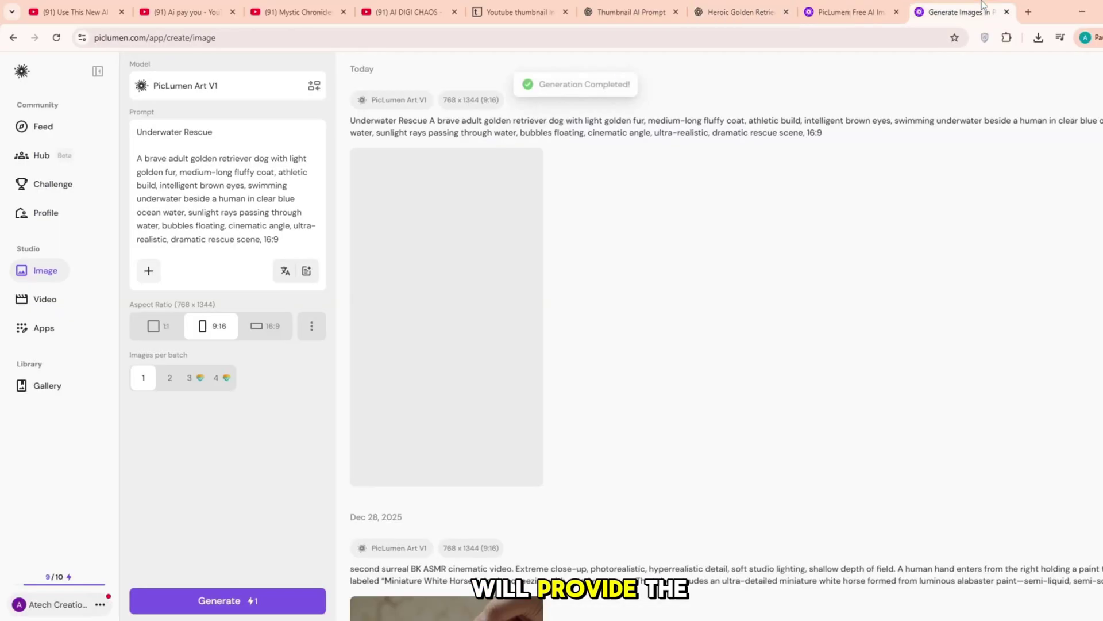
key(ctrl+a)
key(ctrl+v)
click(243, 598)
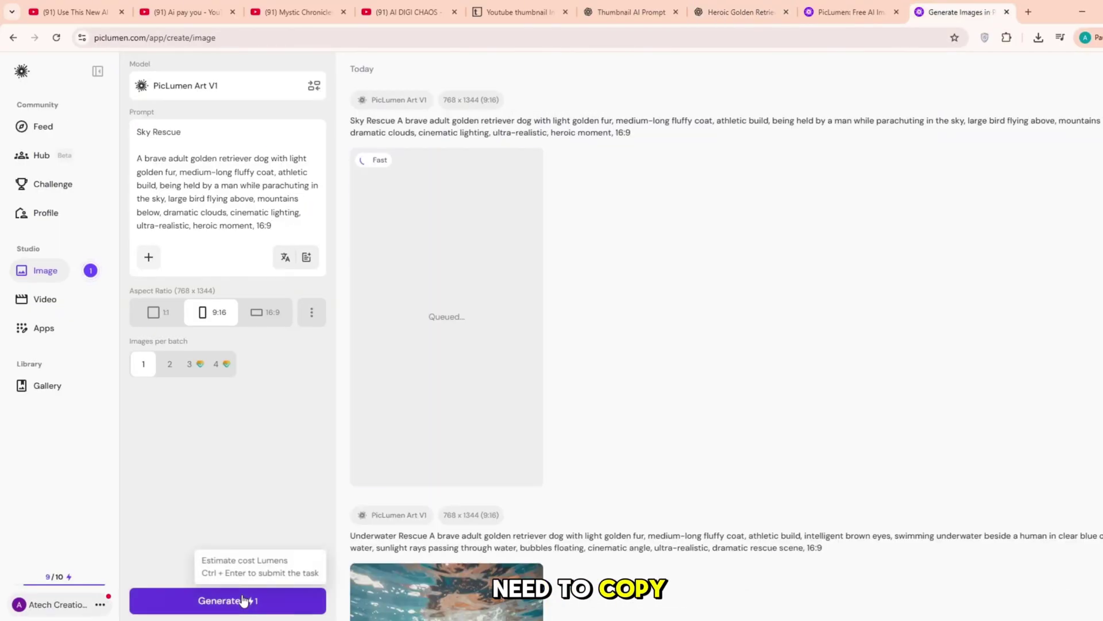
- Copy the Cliff Danger Warning prompt from ChatGPT into PicLumen and generate it
click(741, 12)
scroll(610, 340, down, 3)
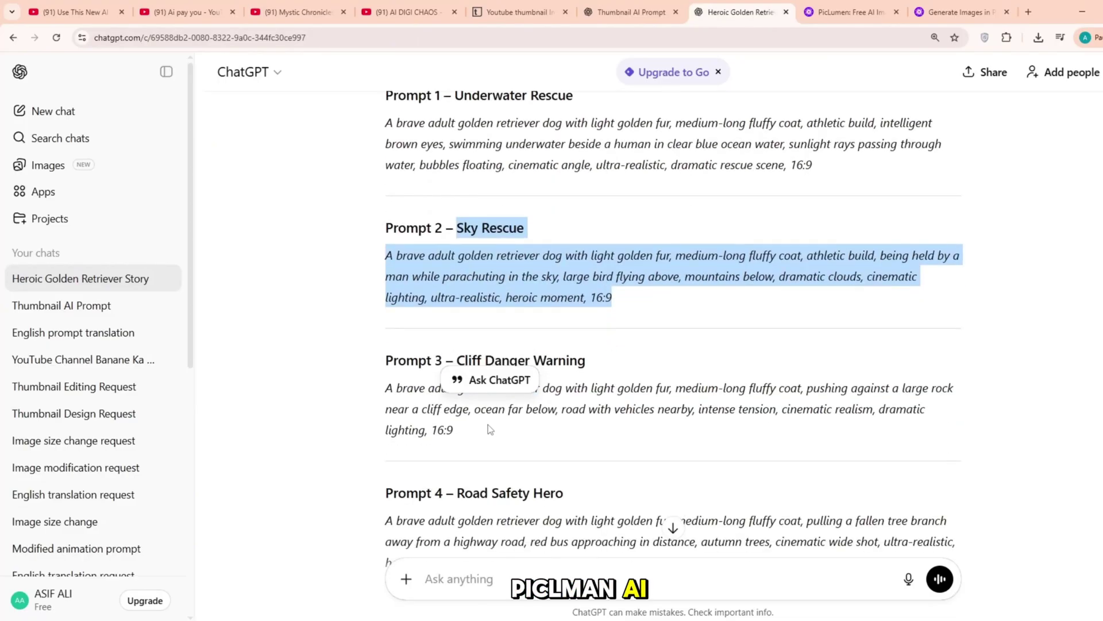
drag(487, 431, 457, 361)
key(ctrl+c)
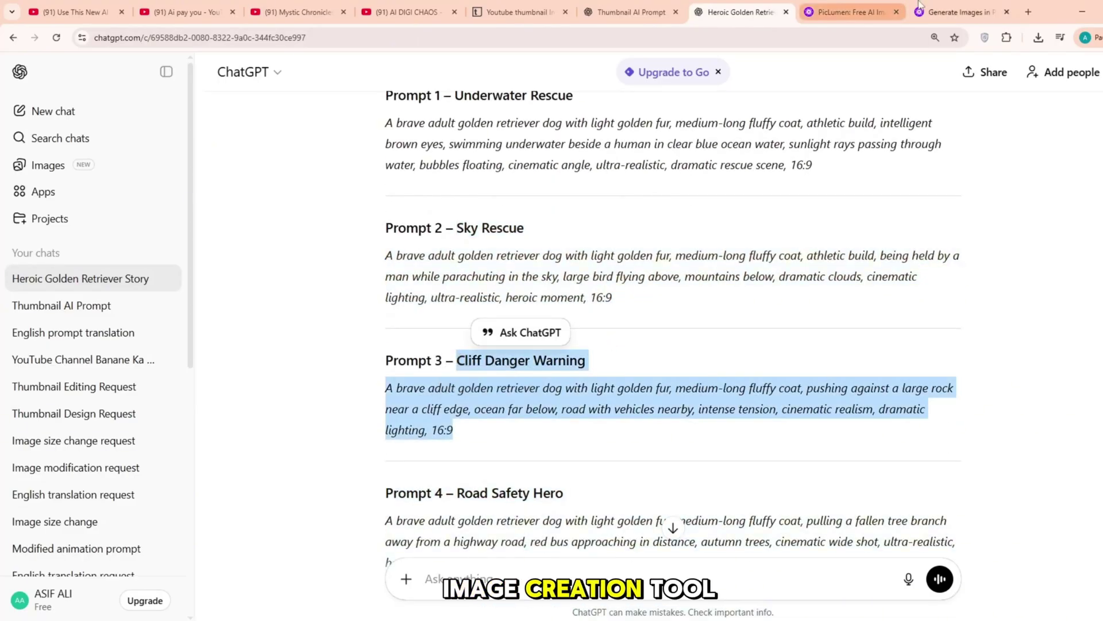
click(924, 8)
click(259, 186)
key(ctrl+a)
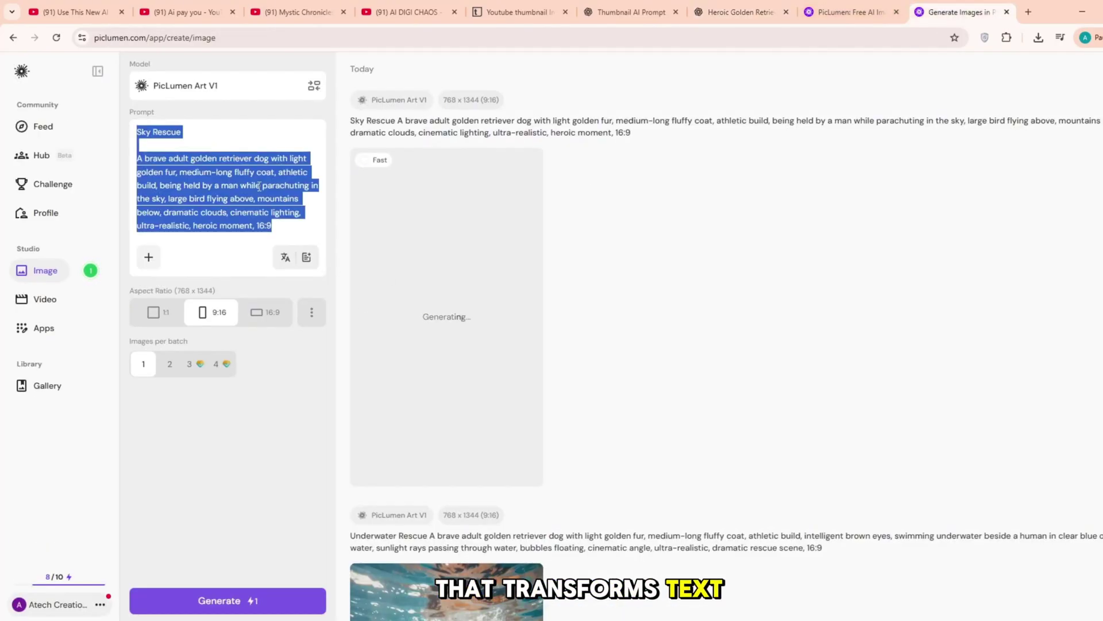
key(ctrl+v)
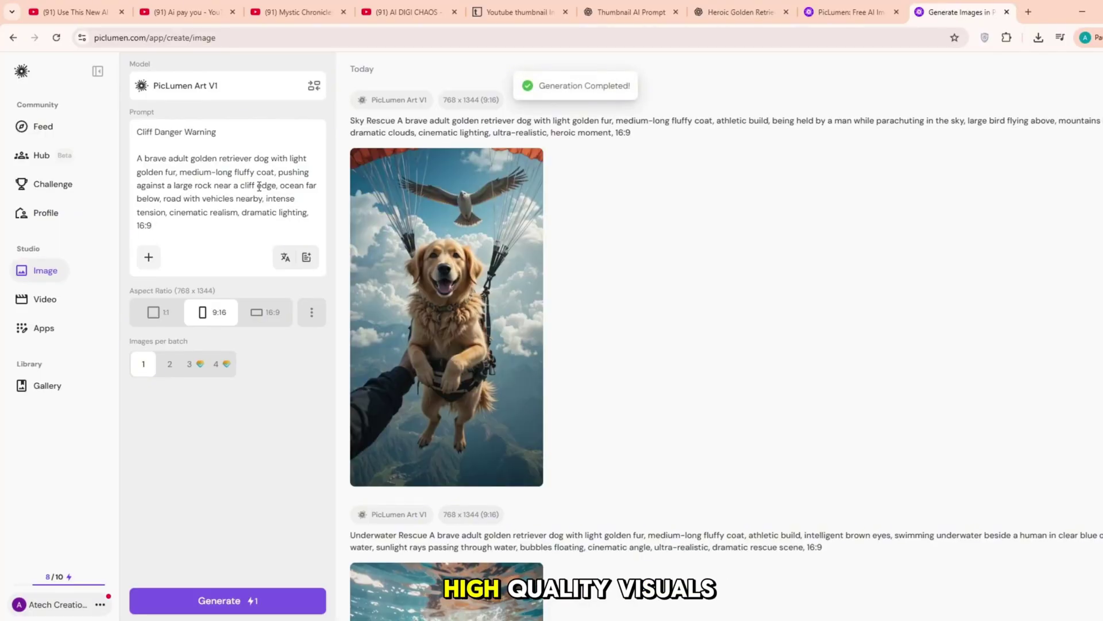
click(251, 600)
- Replace the prompt with Road Safety Hero and generate its image
click(739, 11)
scroll(396, 355, down, 2)
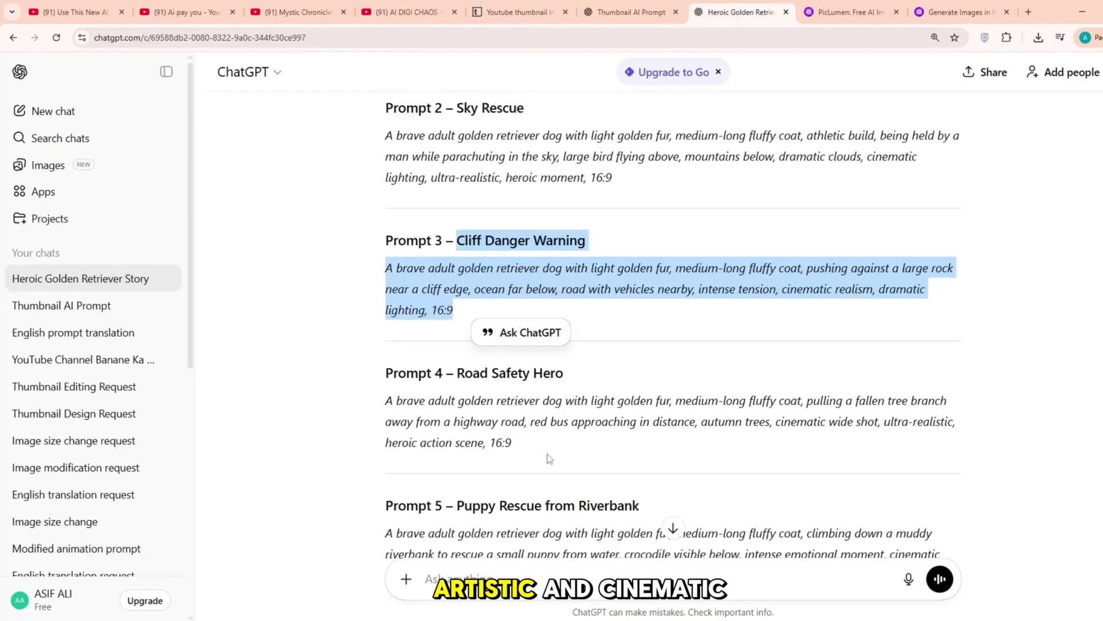
drag(530, 458, 451, 367)
key(ctrl+c)
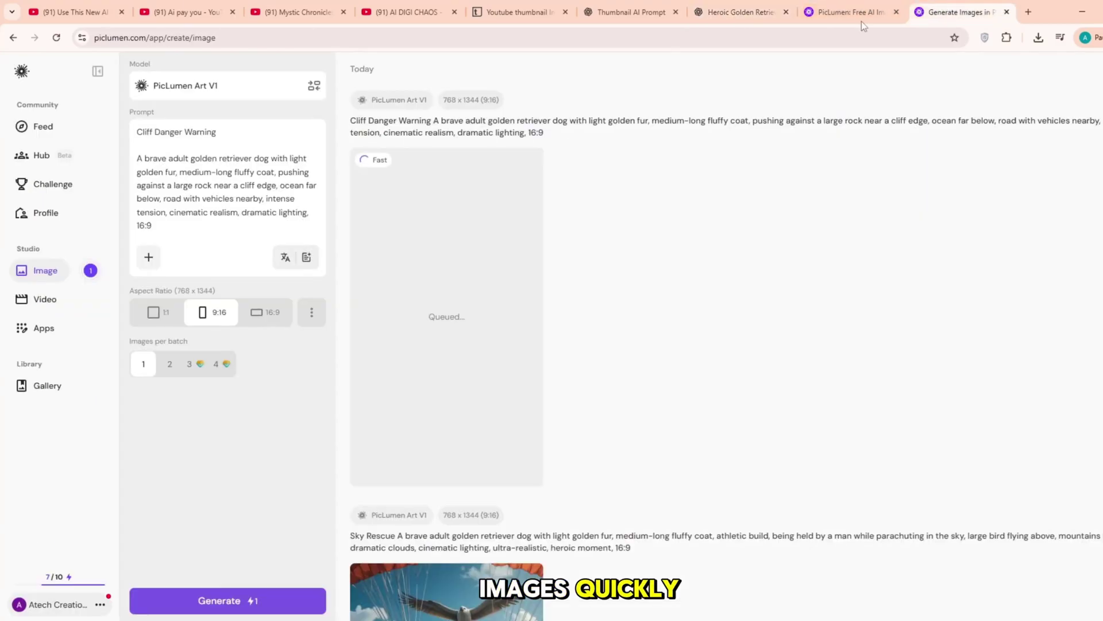
click(229, 196)
key(ctrl+a)
key(ctrl+v)
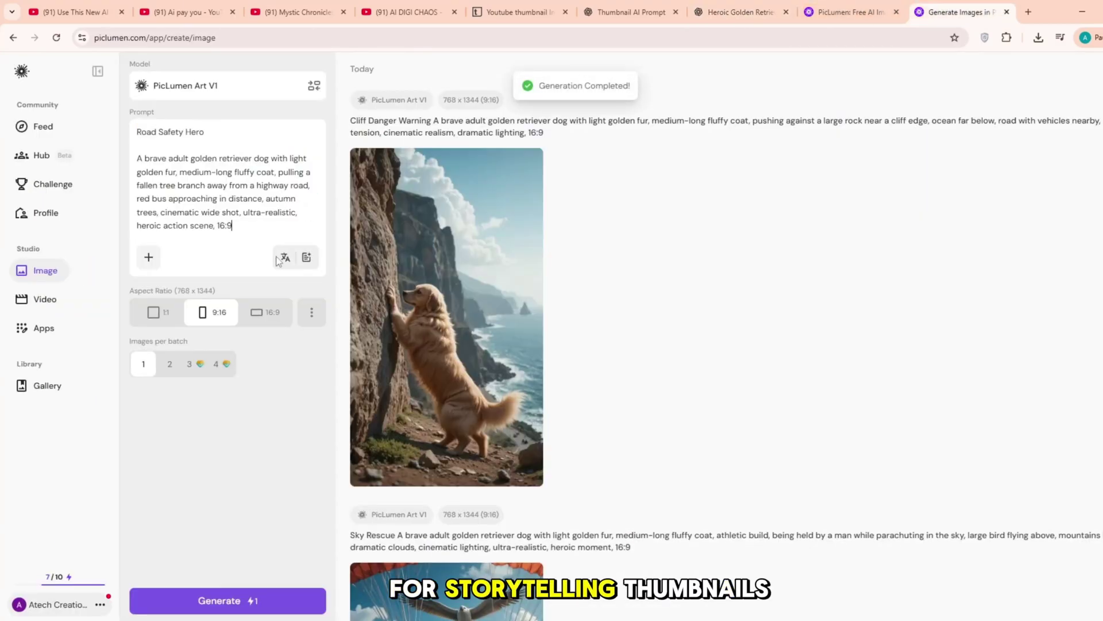
click(241, 602)
- Paste the Puppy Rescue from Riverbank prompt and generate its 9:16 image
click(741, 12)
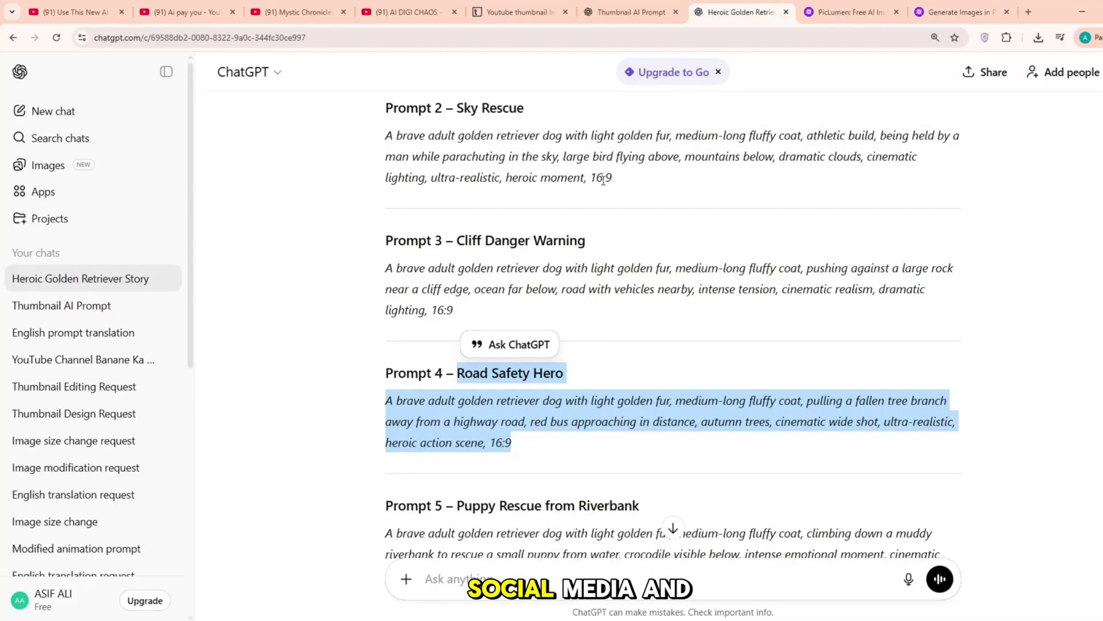
scroll(463, 377, down, 1)
drag(560, 409, 456, 325)
key(ctrl+c)
click(942, 11)
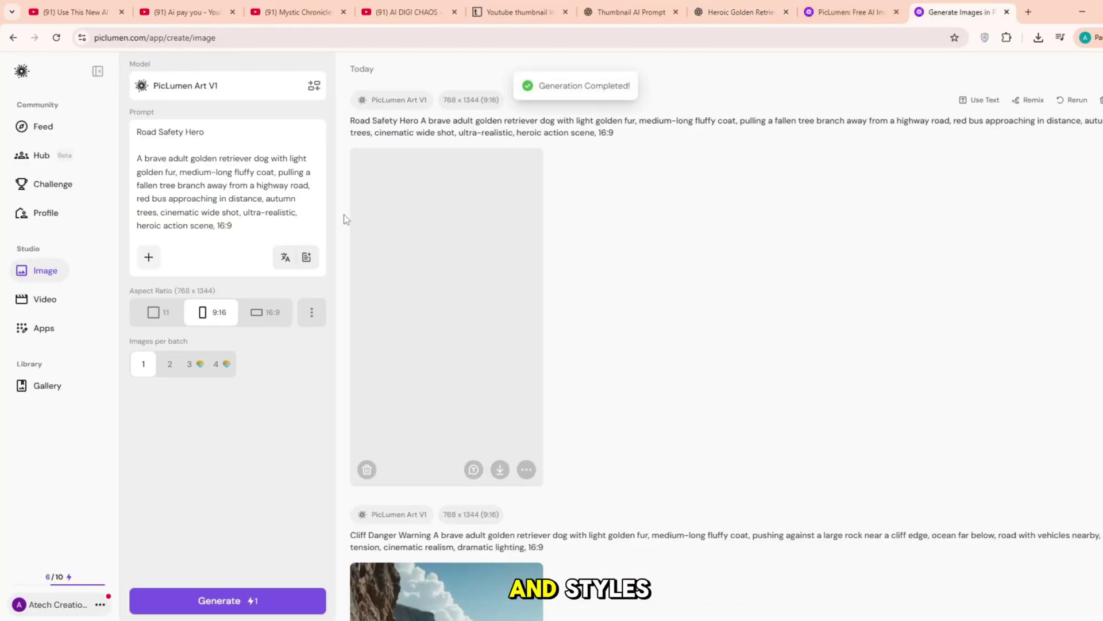
click(276, 192)
key(ctrl+a)
key(ctrl+v)
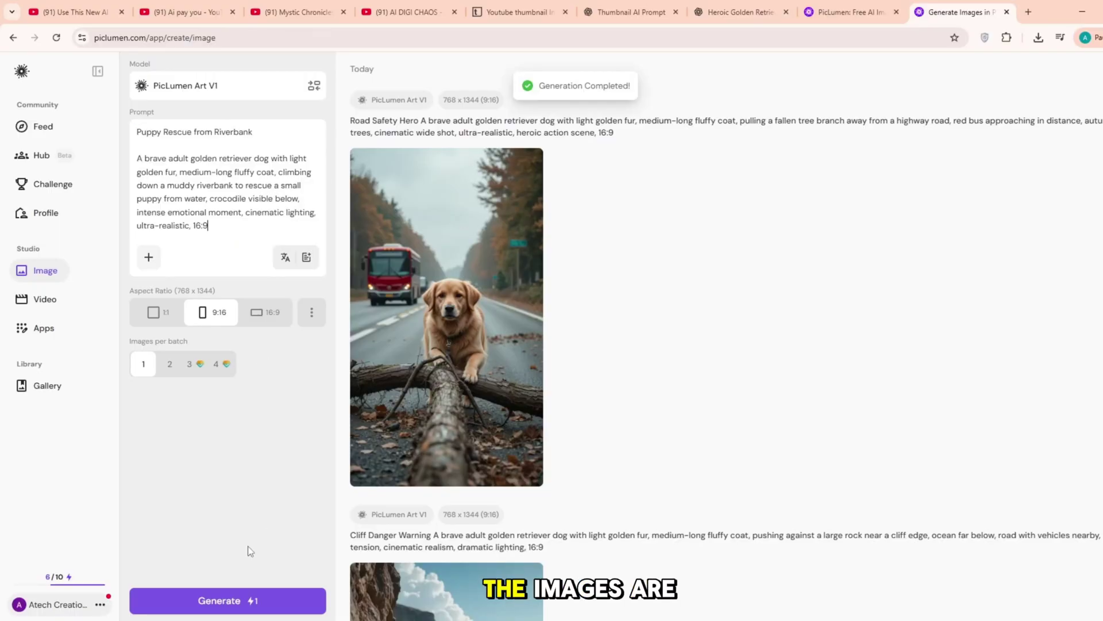
click(246, 598)
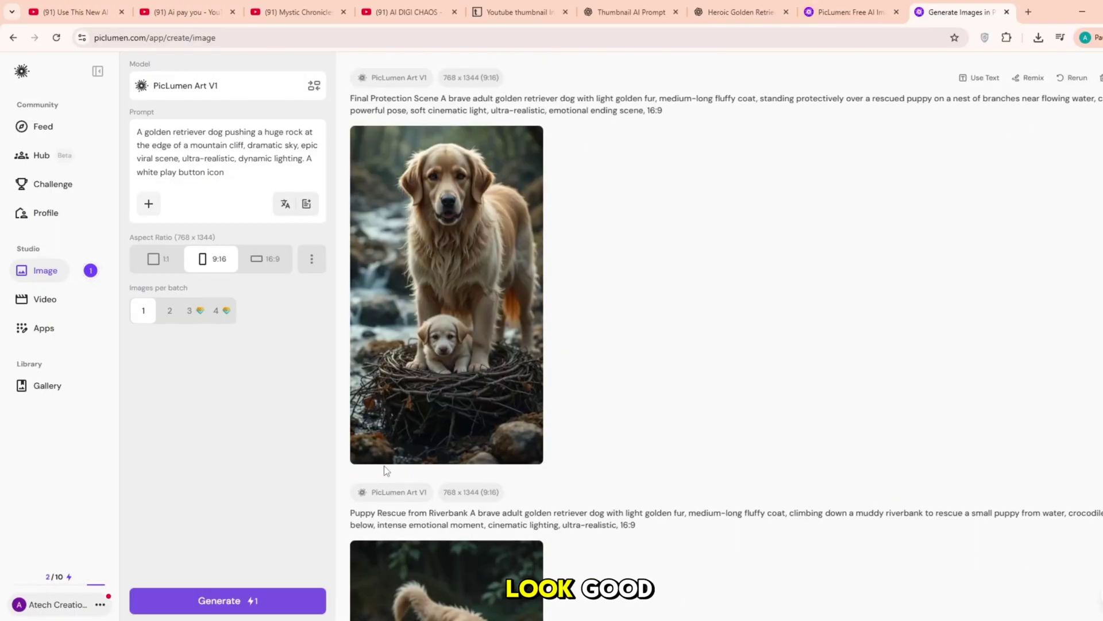
scroll(385, 470, down, 20)
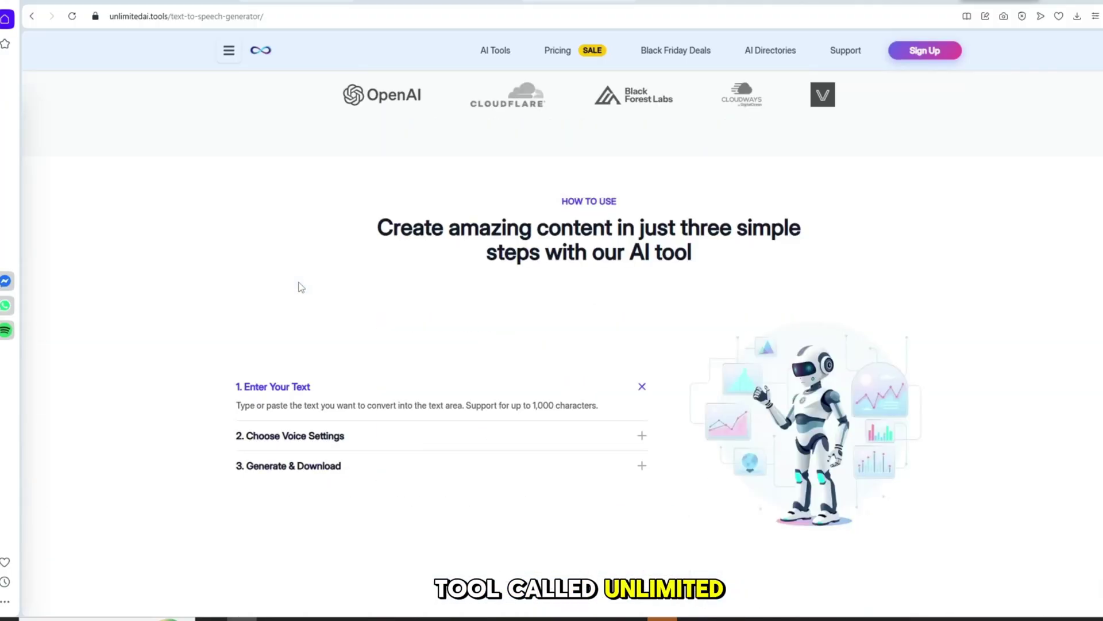
- Scroll the Text To Speech Generator page and return to its empty text box and Generate Voice button
scroll(302, 287, down, 13)
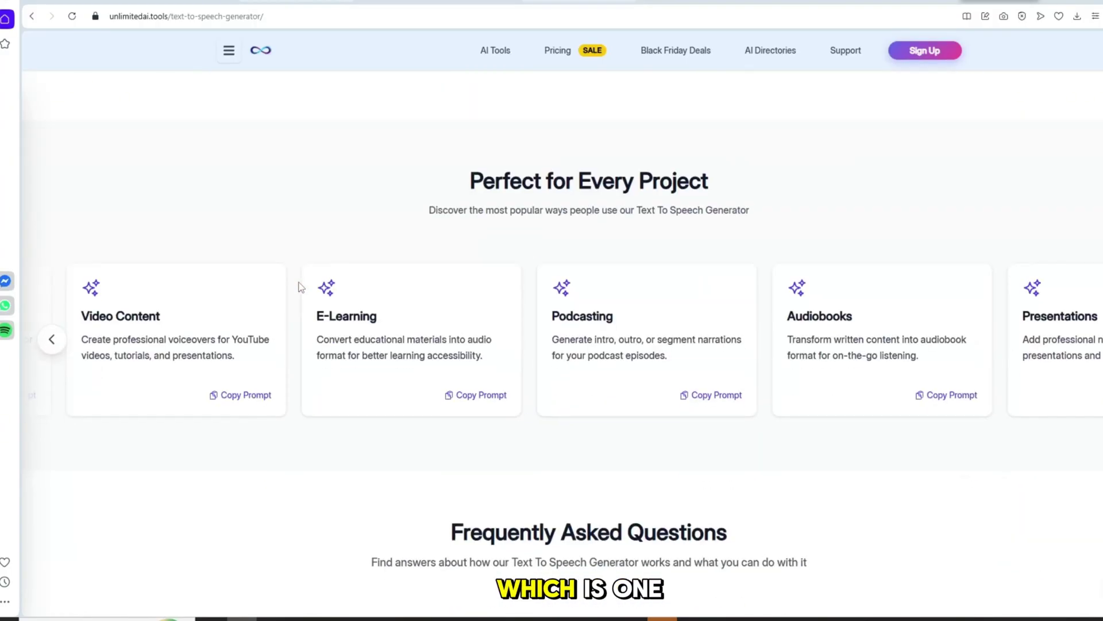
scroll(299, 287, down, 8)
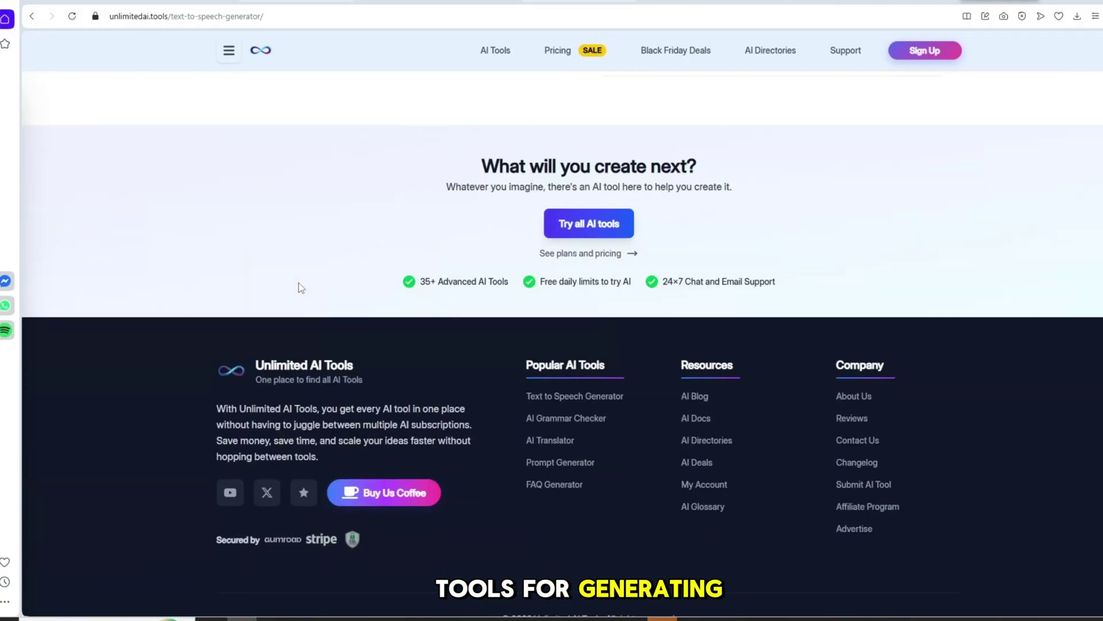
scroll(299, 287, up, 9)
scroll(299, 287, up, 20)
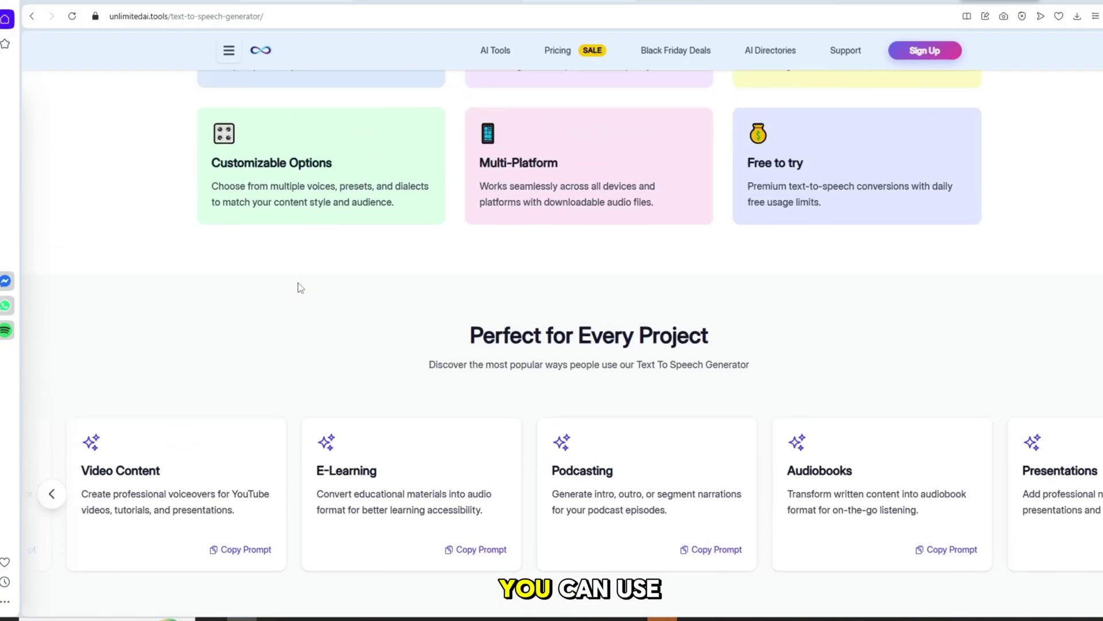
scroll(273, 283, up, 5)
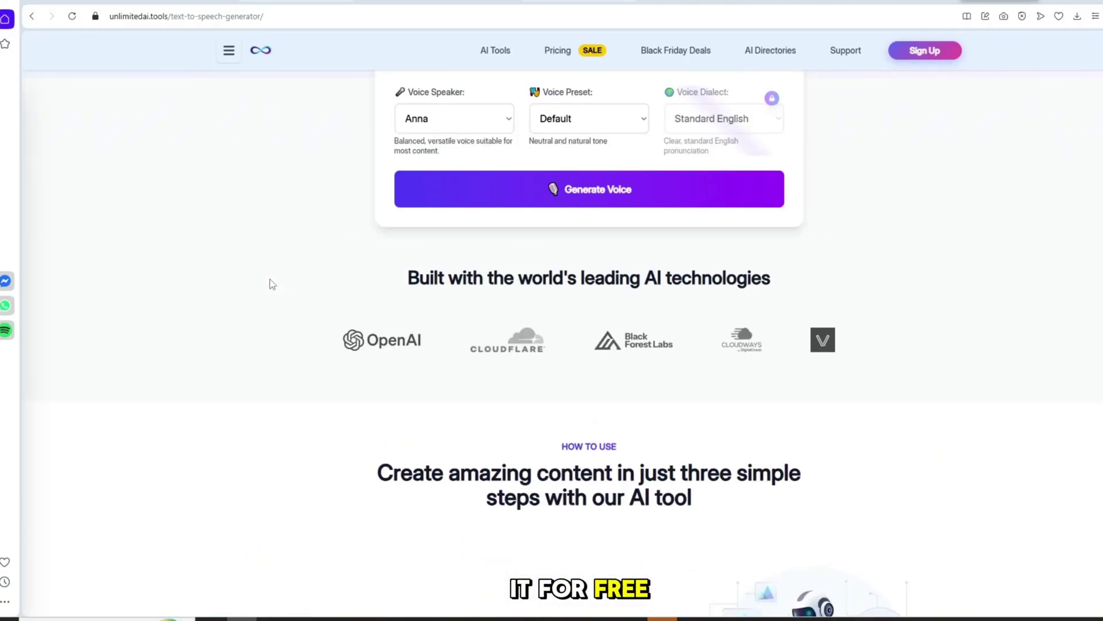
scroll(272, 283, up, 6)
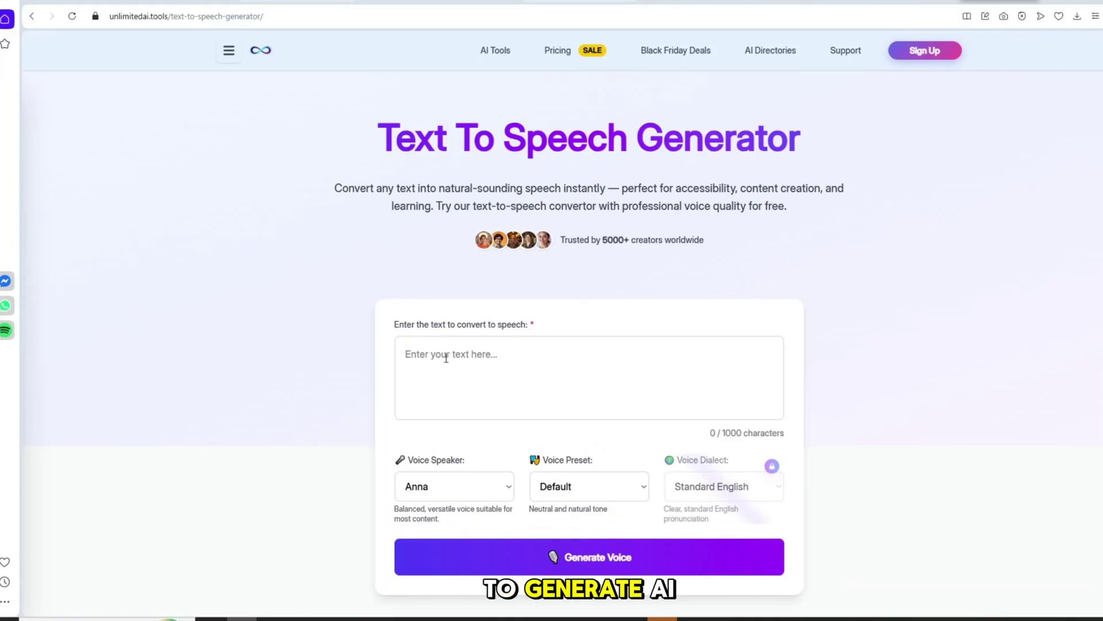
scroll(446, 358, down, 15)
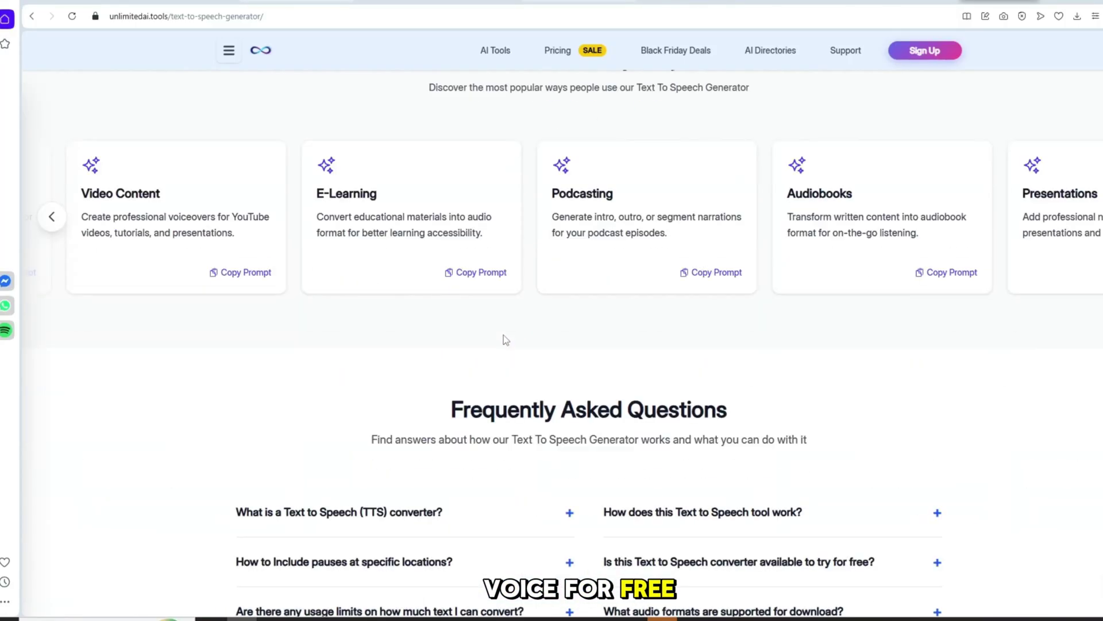
scroll(504, 339, up, 15)
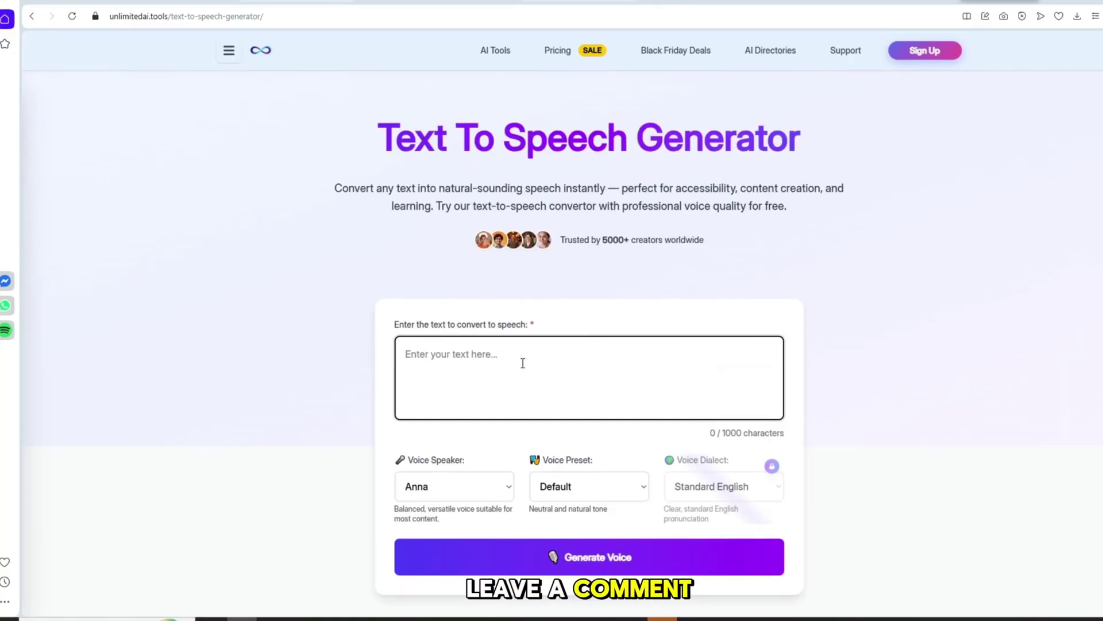
scroll(523, 363, down, 10)
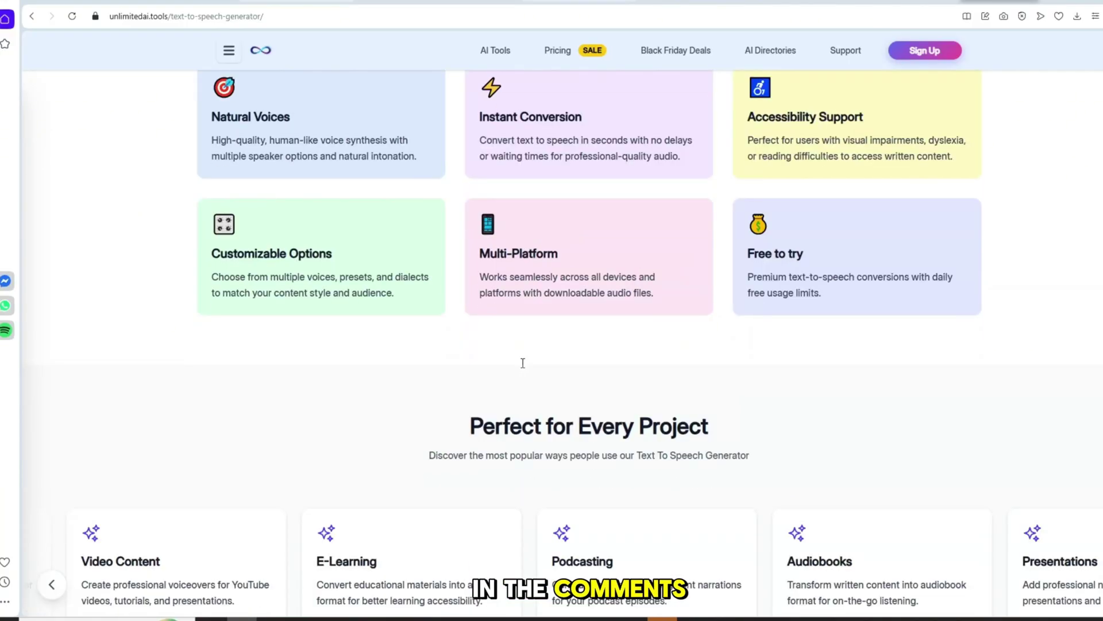
scroll(523, 362, down, 5)
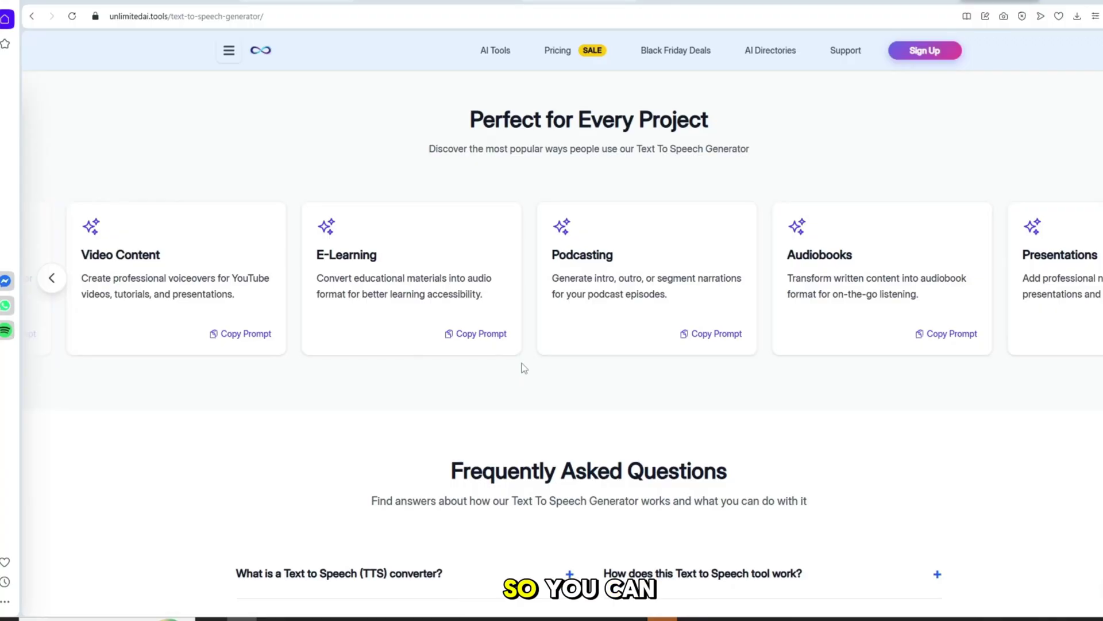
scroll(523, 365, down, 11)
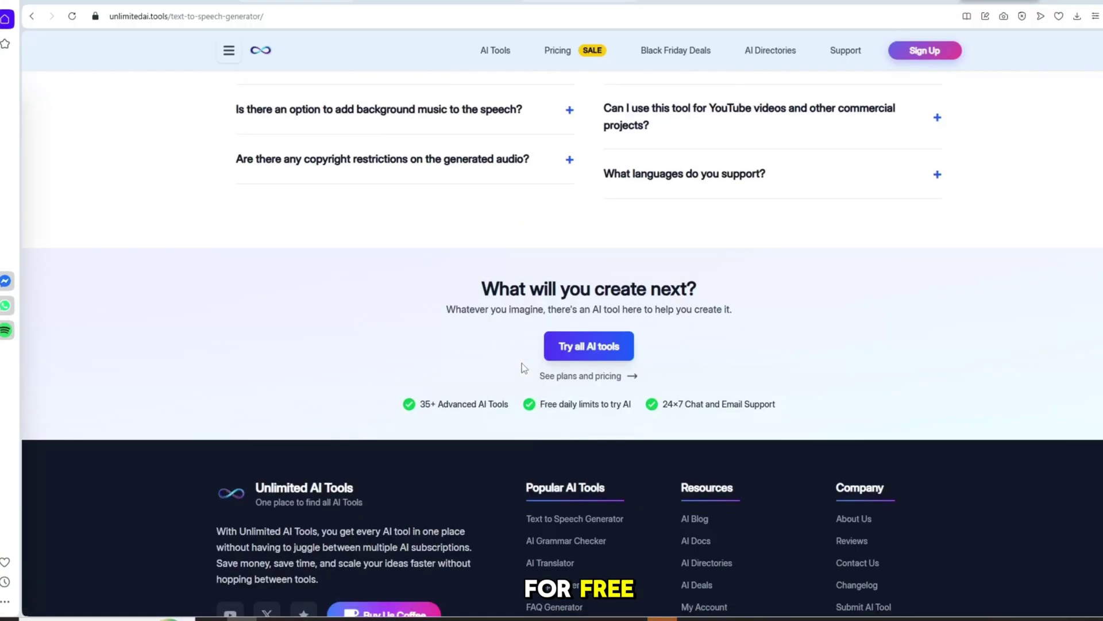
scroll(523, 365, up, 4)
scroll(523, 366, up, 17)
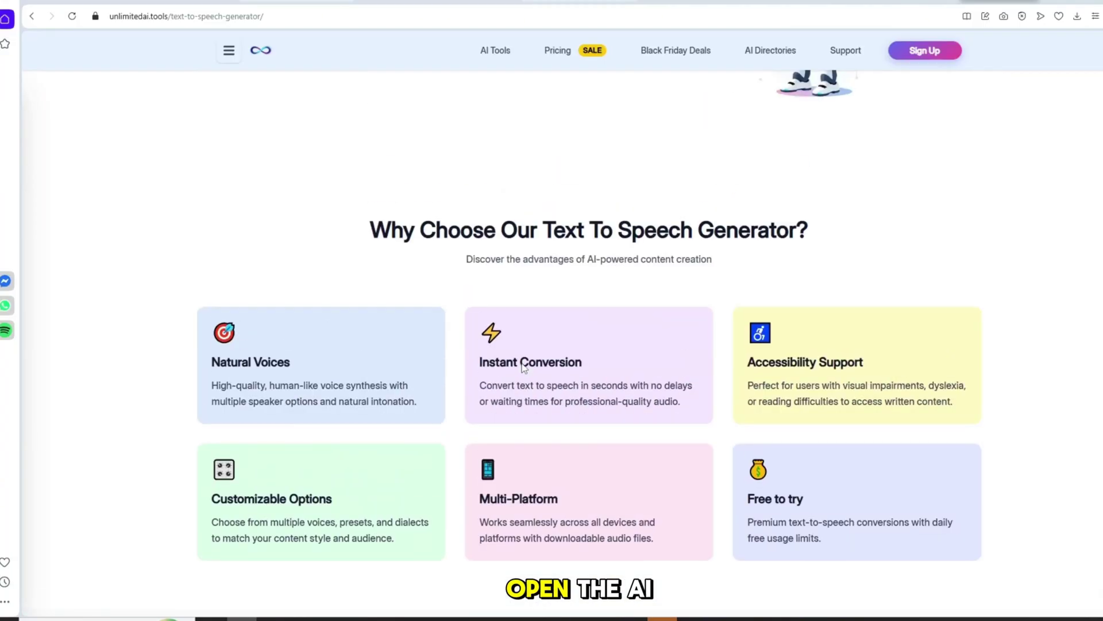
scroll(523, 362, up, 5)
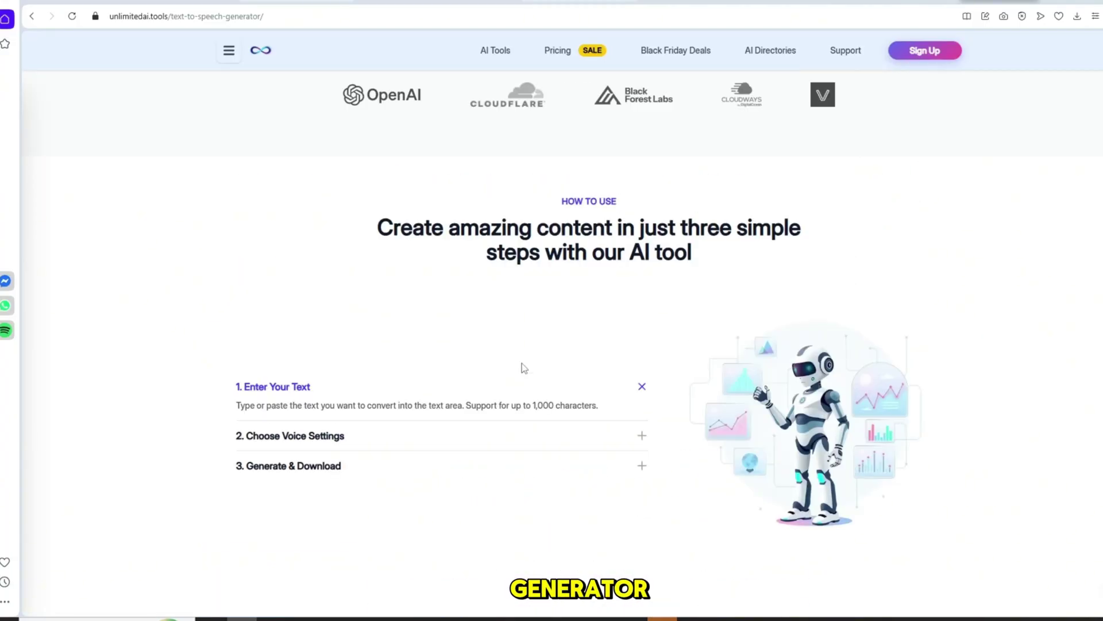
scroll(525, 368, up, 7)
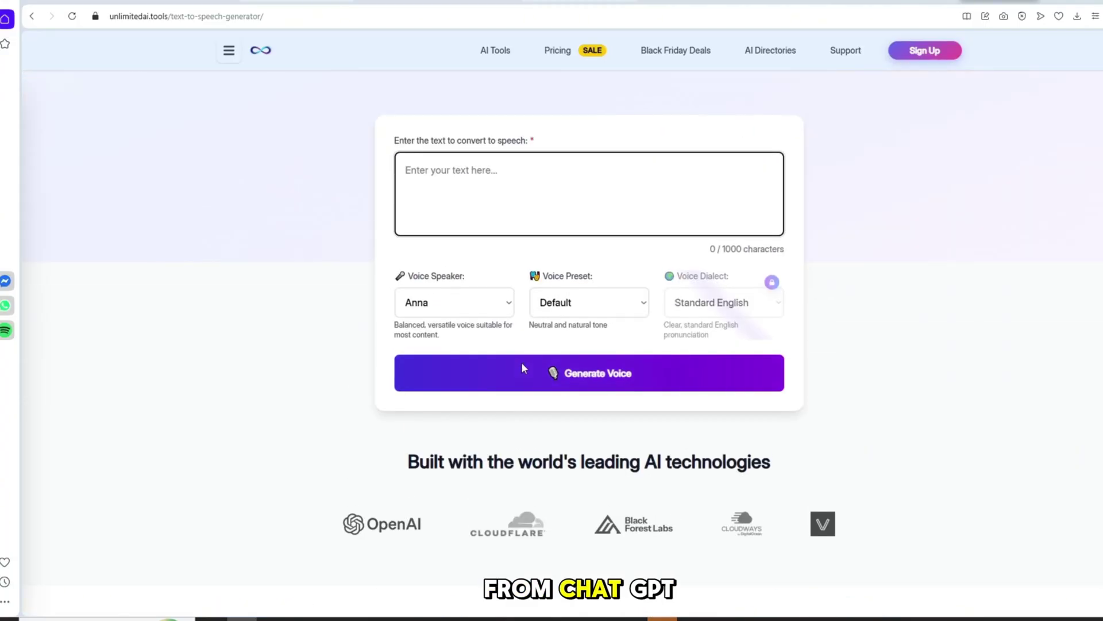
- Generate a Blaze voiceover with the Storytelling preset and play the 36-second audio
scroll(524, 368, down, 4)
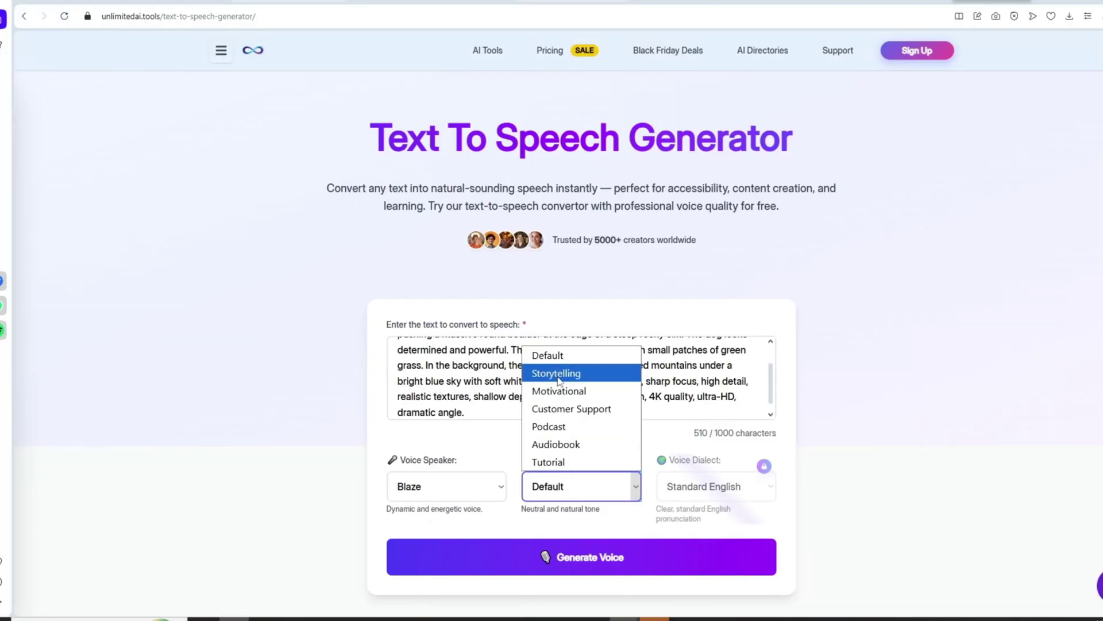
click(560, 376)
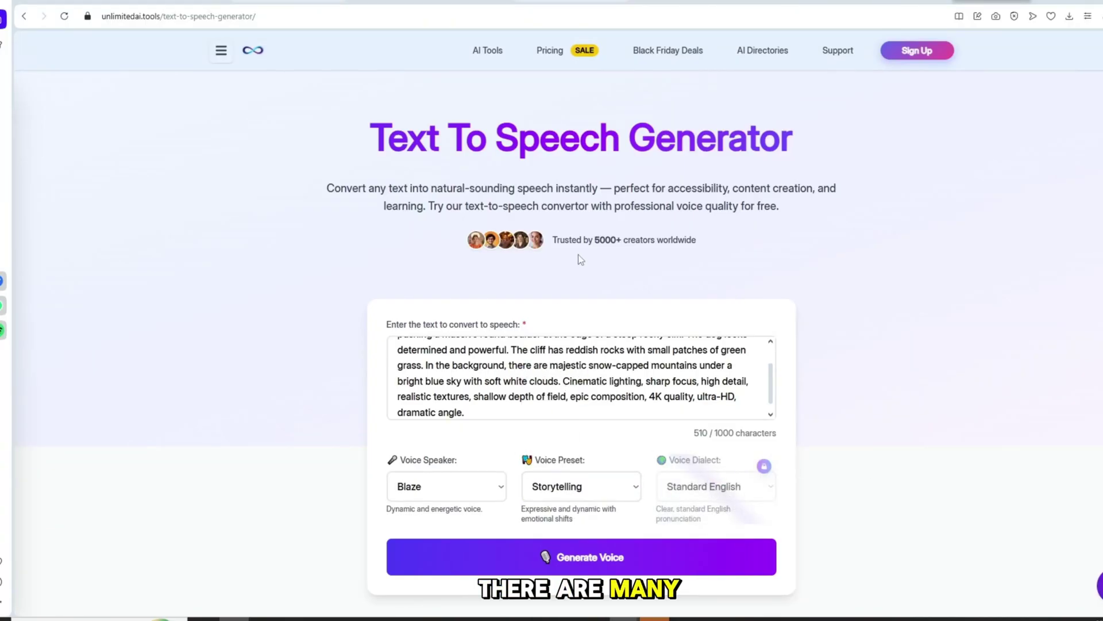
scroll(625, 531, down, 1)
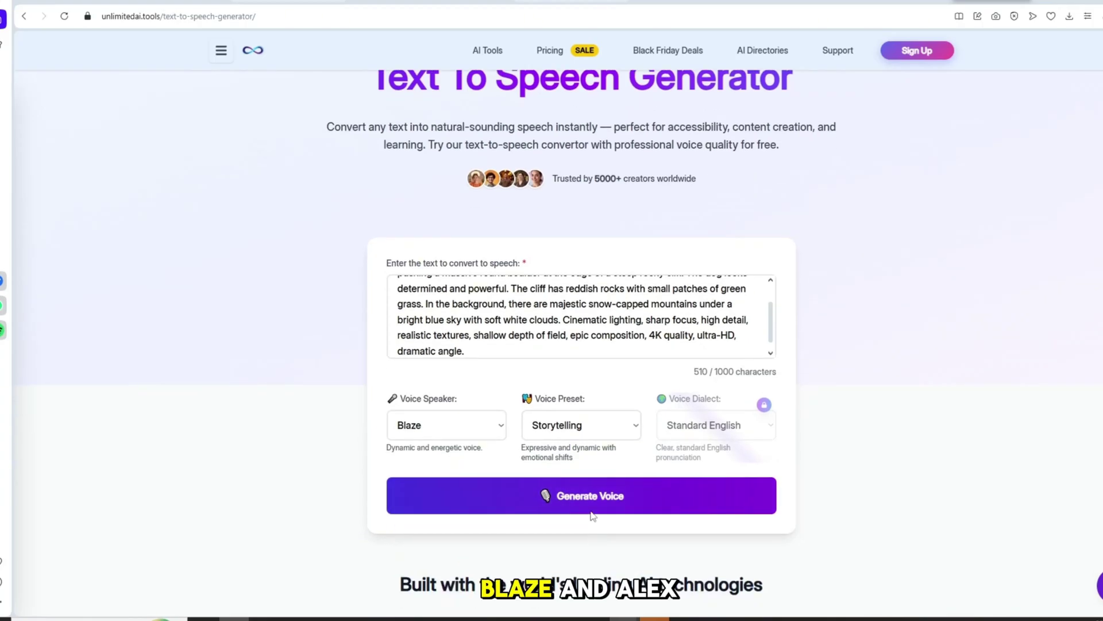
click(611, 501)
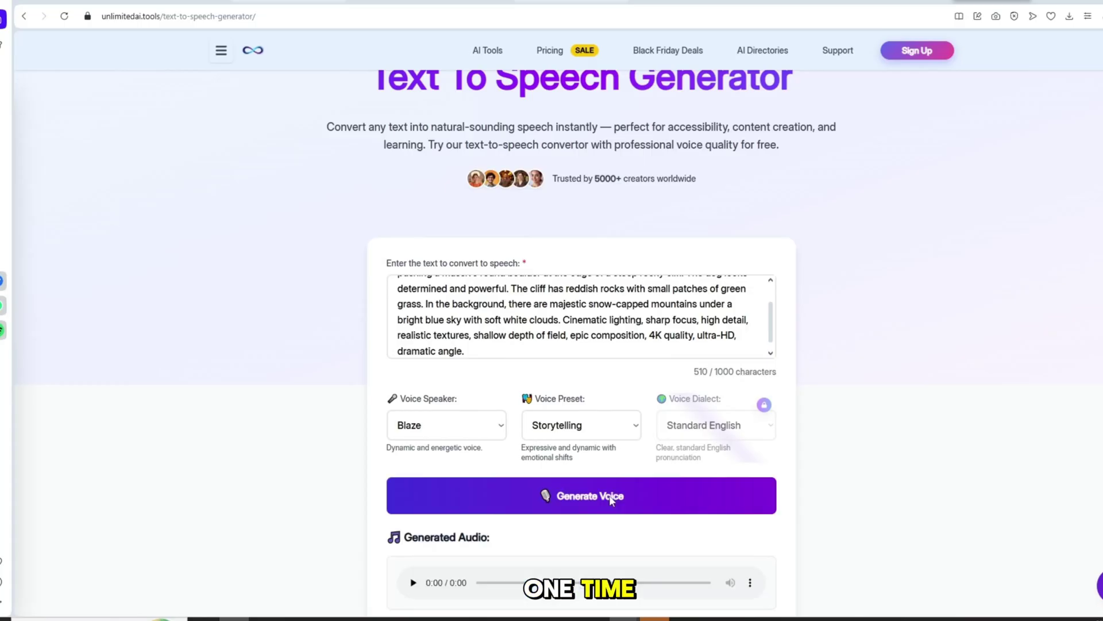
scroll(423, 456, down, 3)
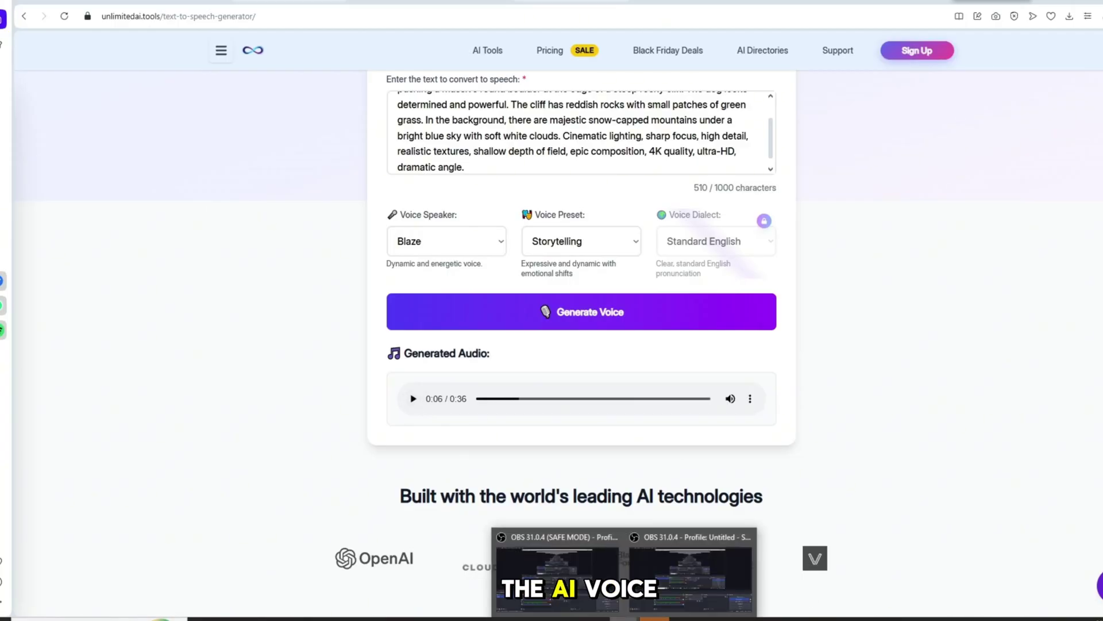
click(413, 399)
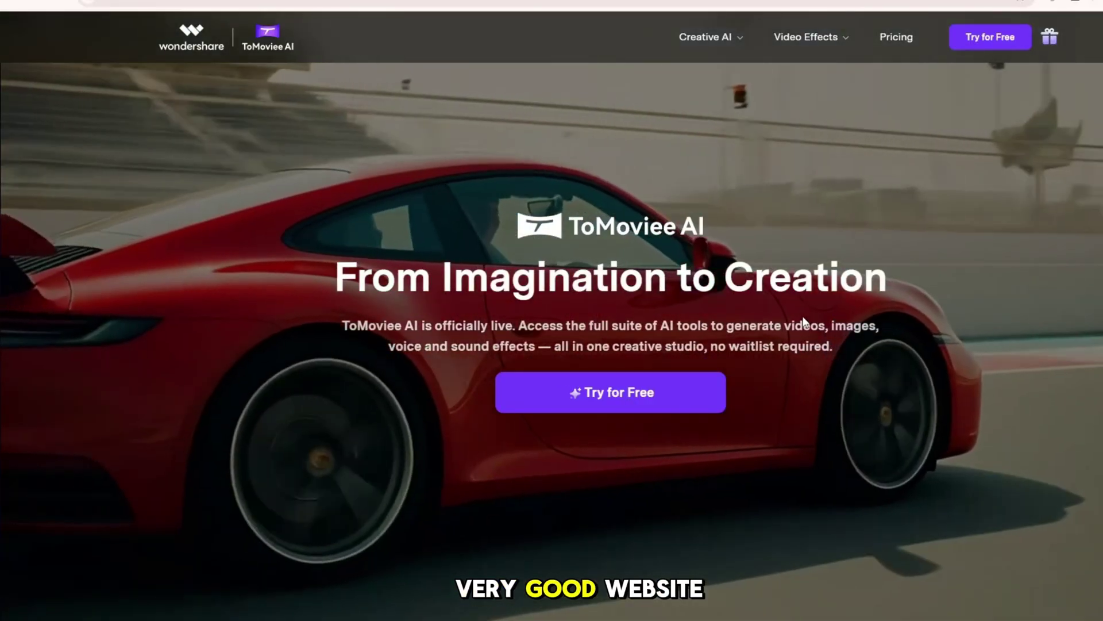
- Choose Try for Free on the ToMoviee AI homepage and sign in with Google
mouse_move(810, 37)
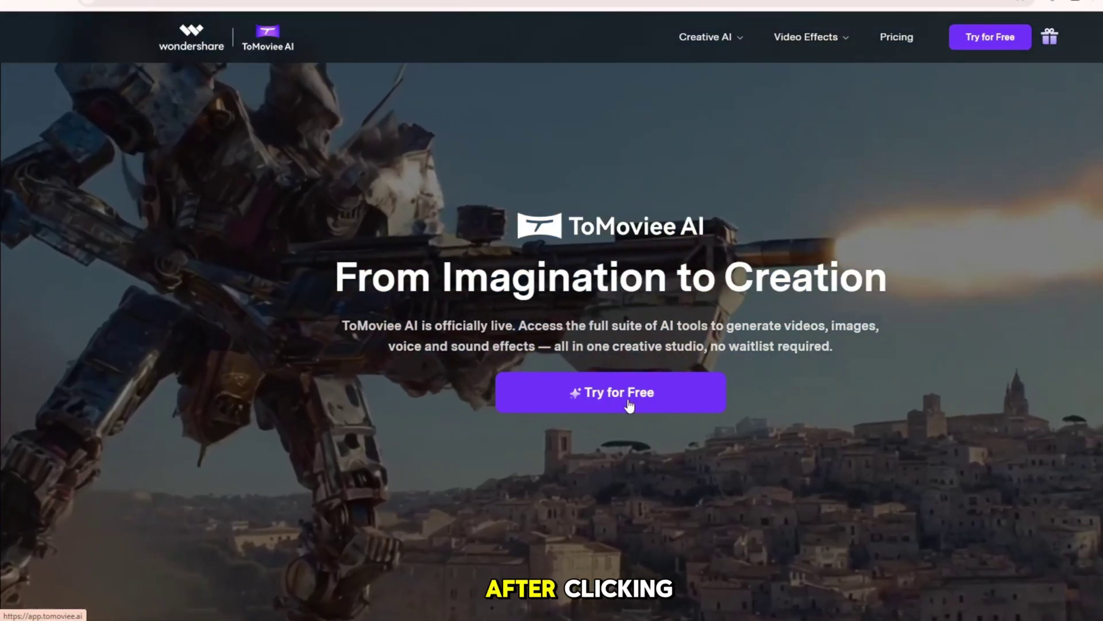
click(630, 406)
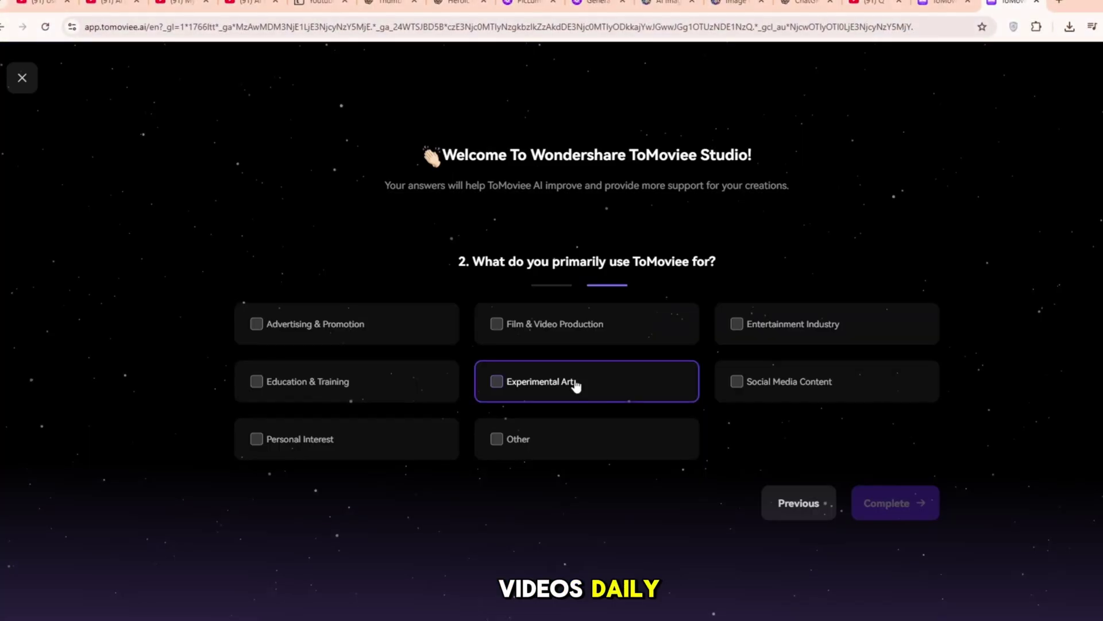
- Mark Experimental Art as an interest, finish the welcome questionnaire and check the credit balance
click(574, 383)
click(864, 503)
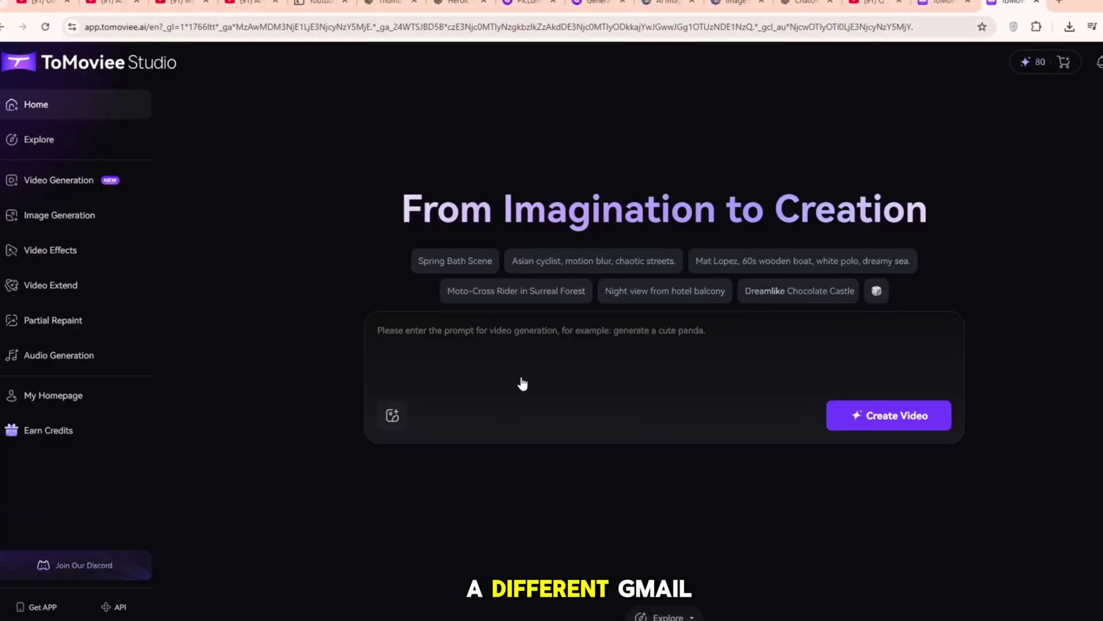
click(1029, 66)
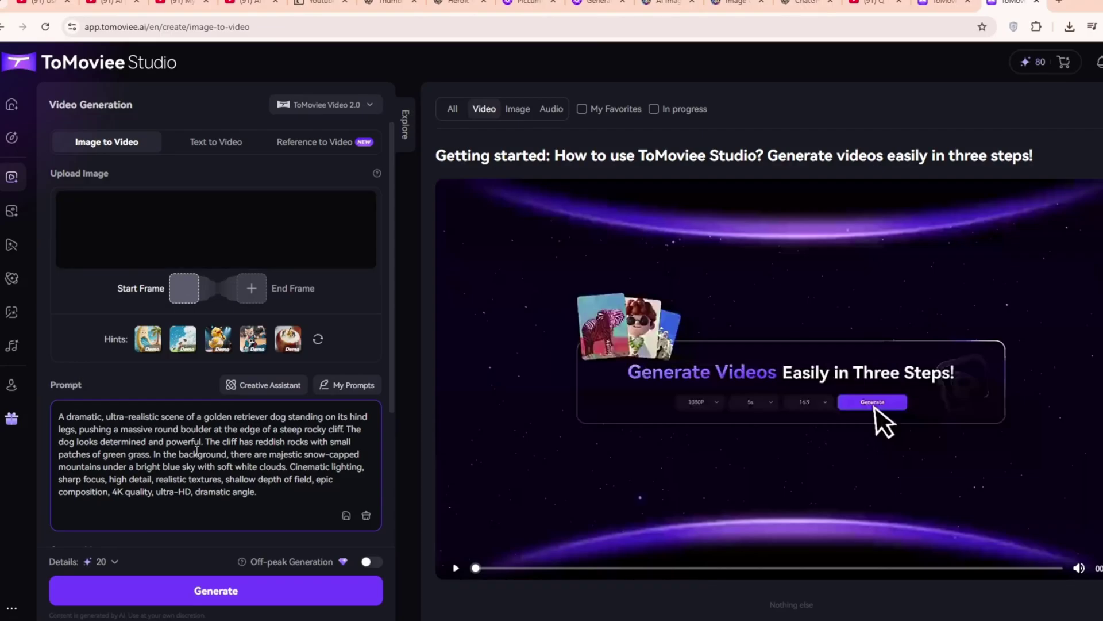
- Generate a 5-second video from the boulder-pushing dog image, then pause the finished clip
click(181, 596)
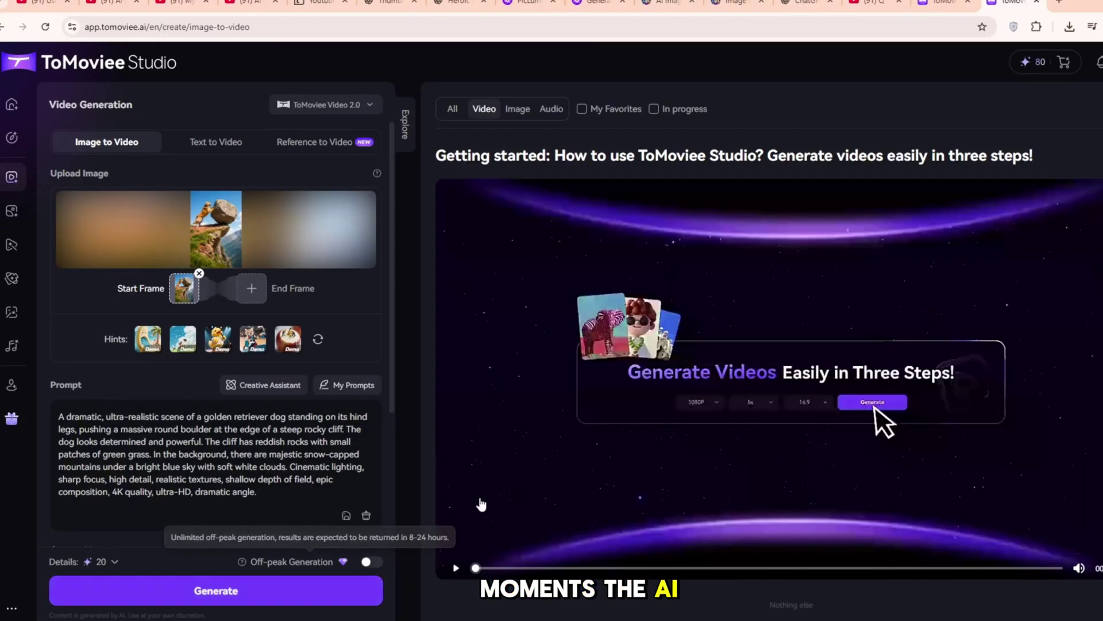
click(456, 510)
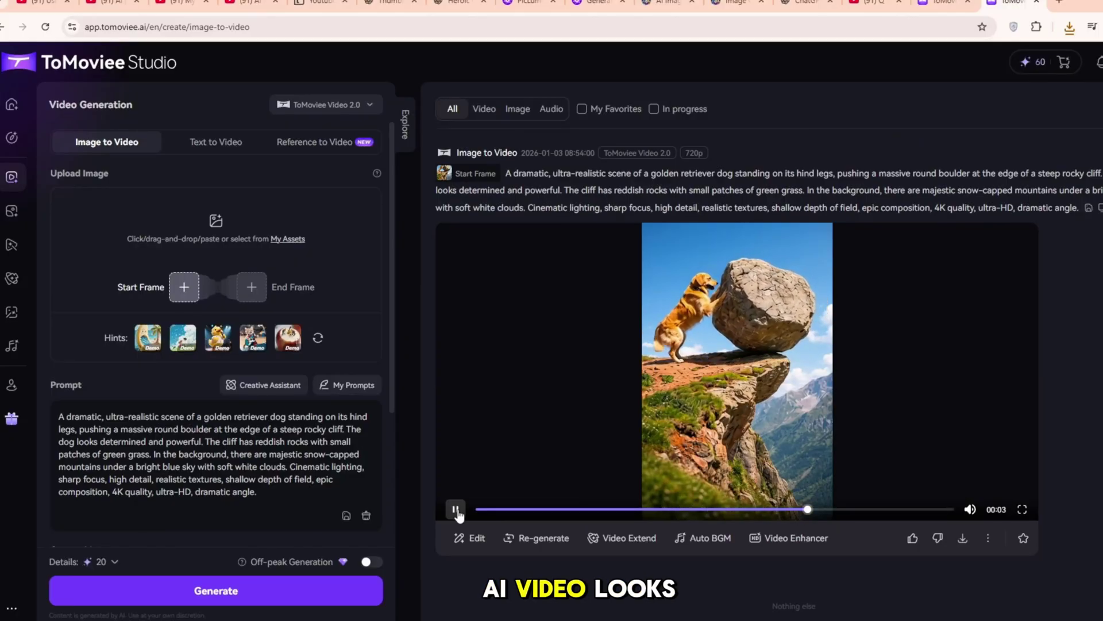
click(456, 509)
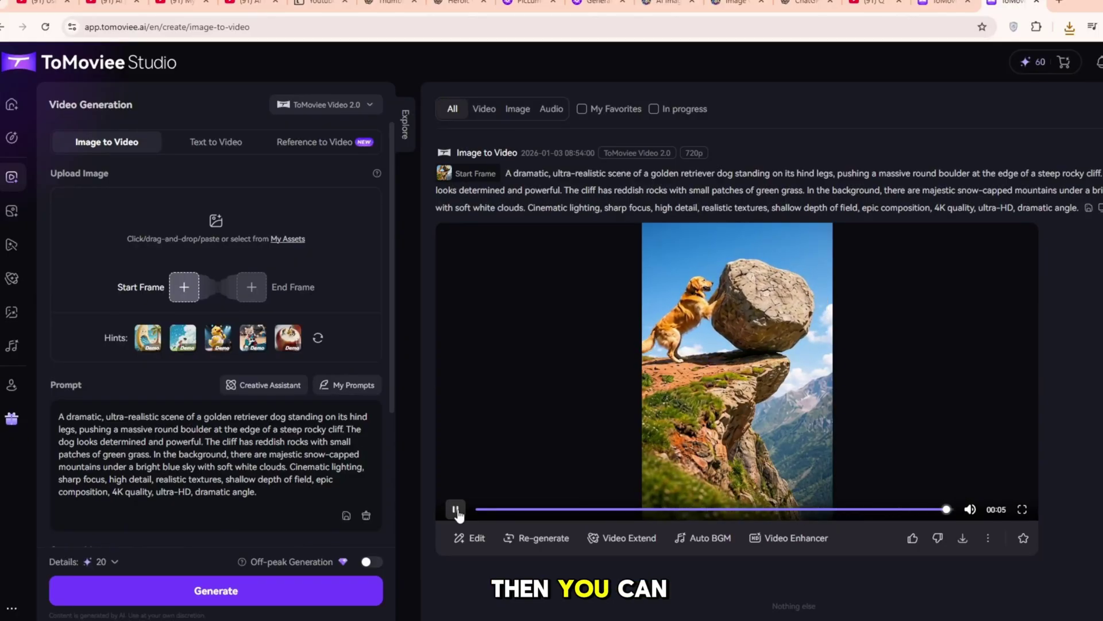
- Upload the Sky Rescue image as the start frame and start its video generation
mouse_move(188, 291)
click(178, 352)
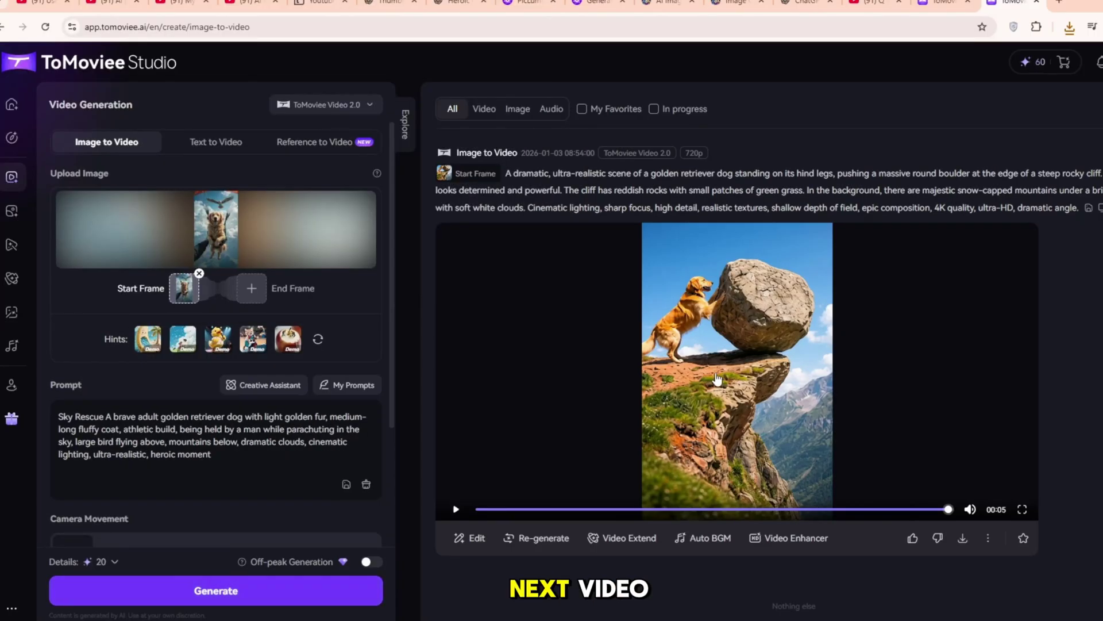
click(278, 593)
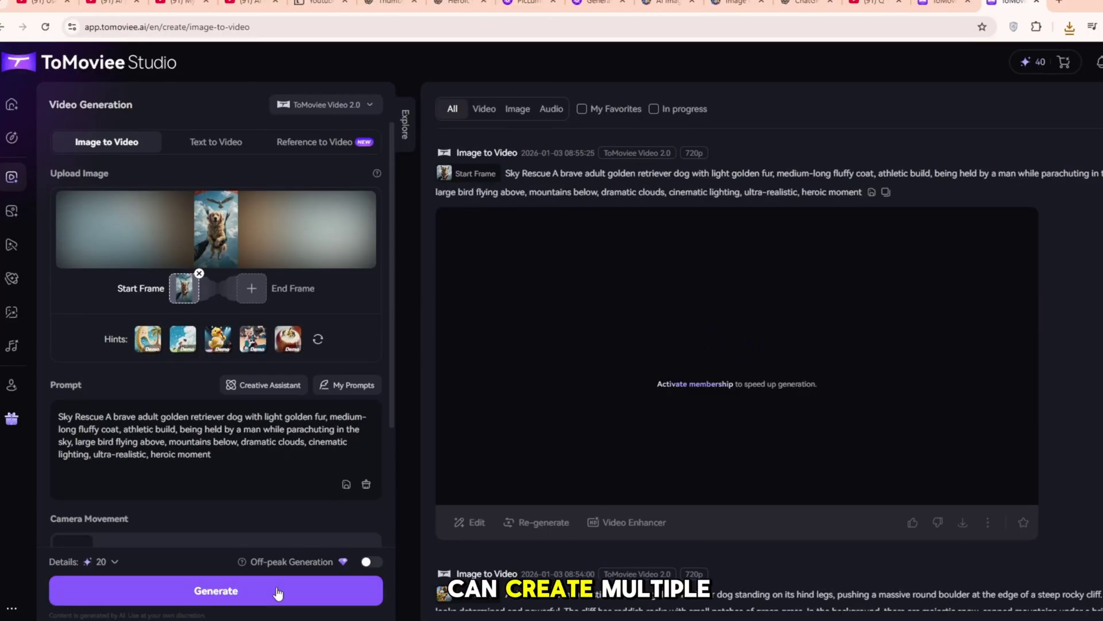
scroll(678, 354, down, 4)
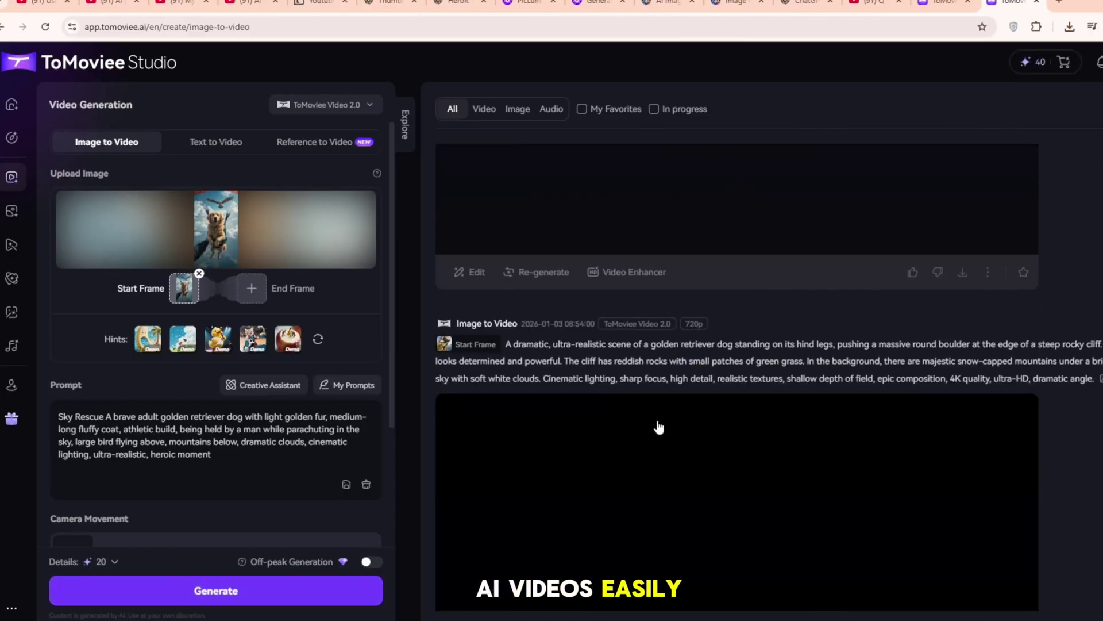
scroll(655, 431, up, 2)
scroll(625, 403, down, 5)
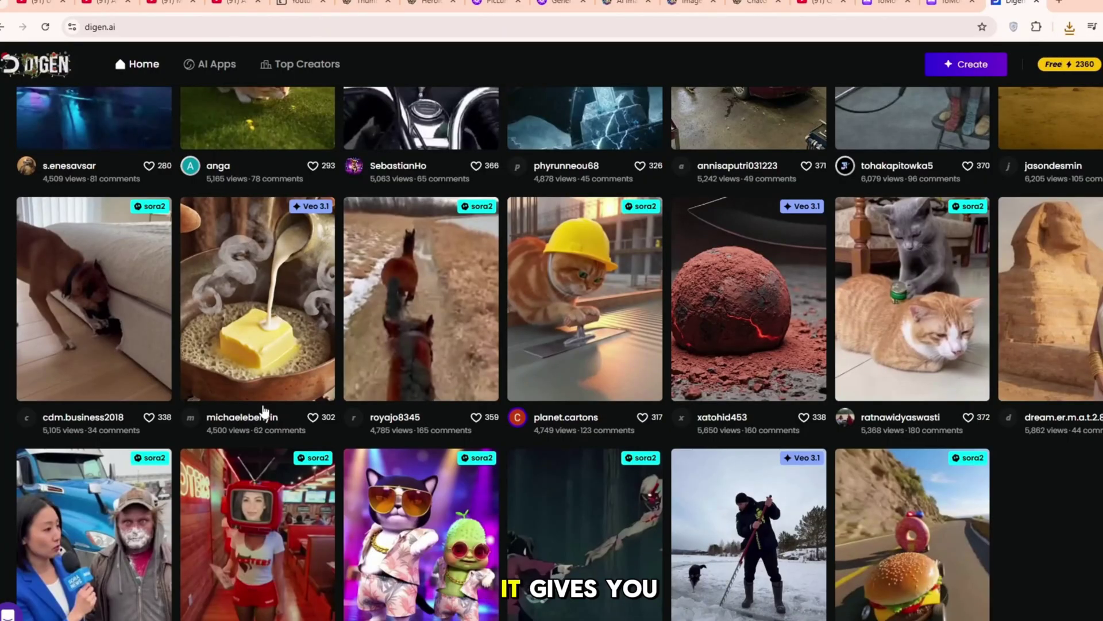
scroll(260, 325, down, 10)
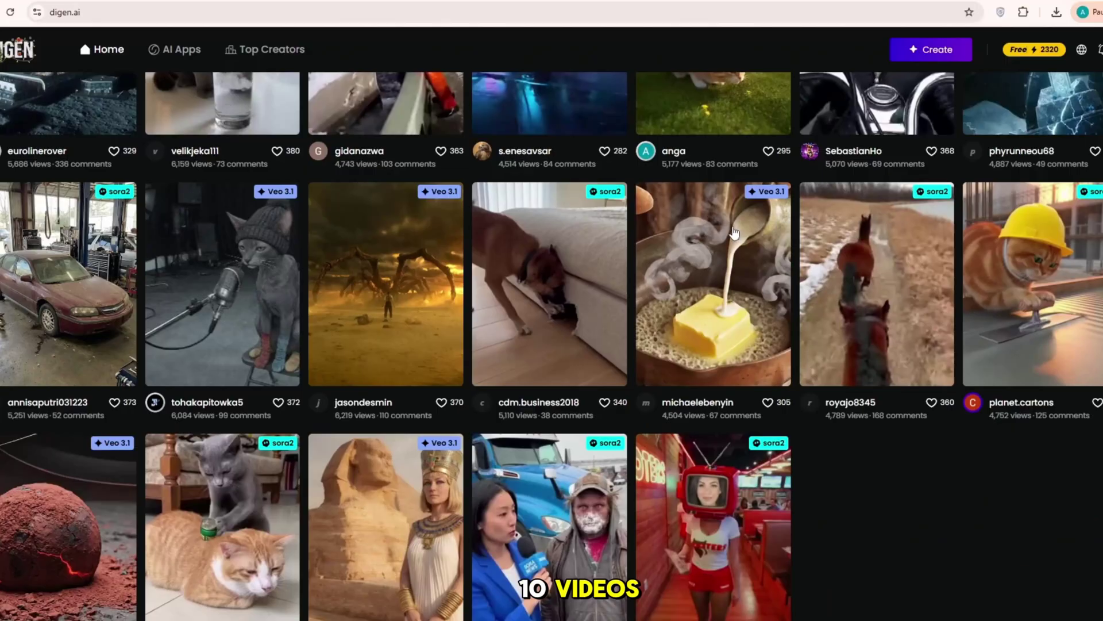
scroll(734, 232, down, 5)
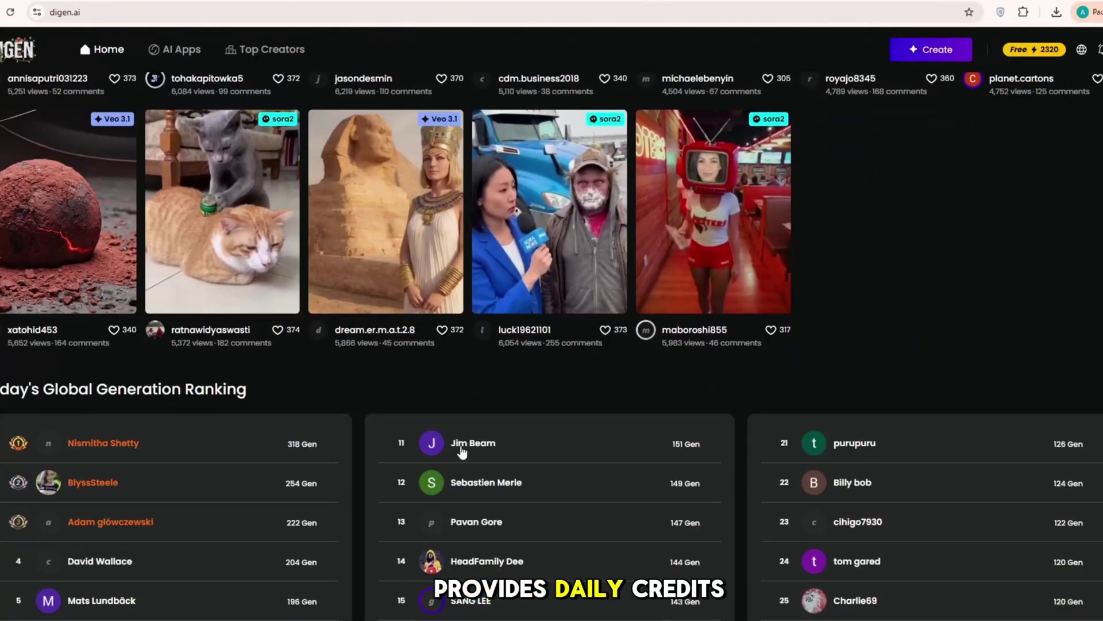
scroll(463, 452, down, 5)
scroll(463, 452, down, 12)
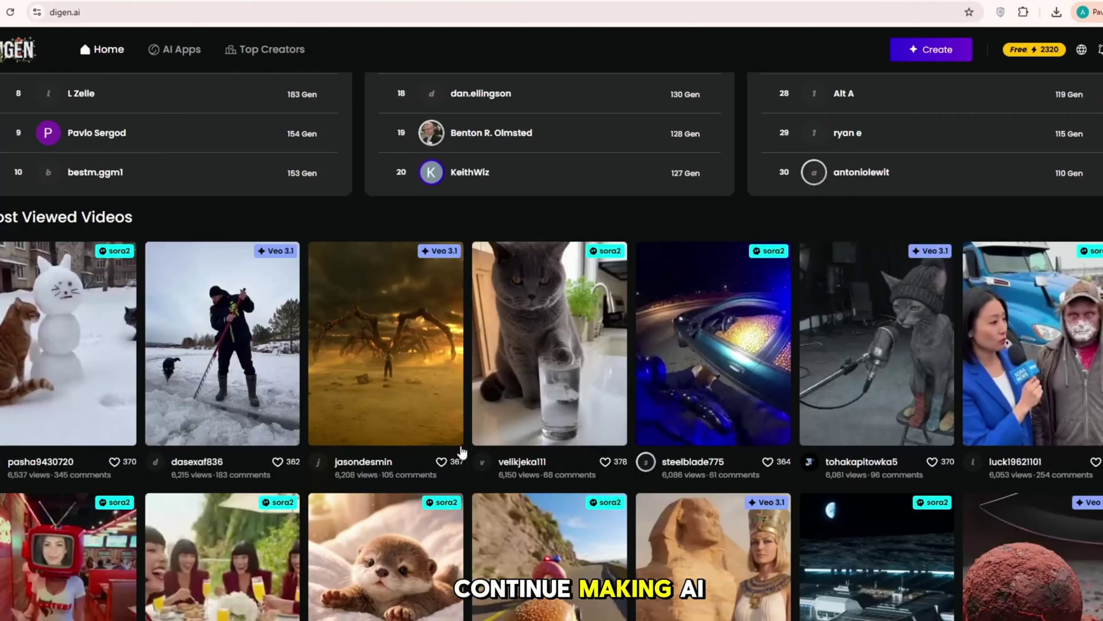
scroll(462, 452, down, 4)
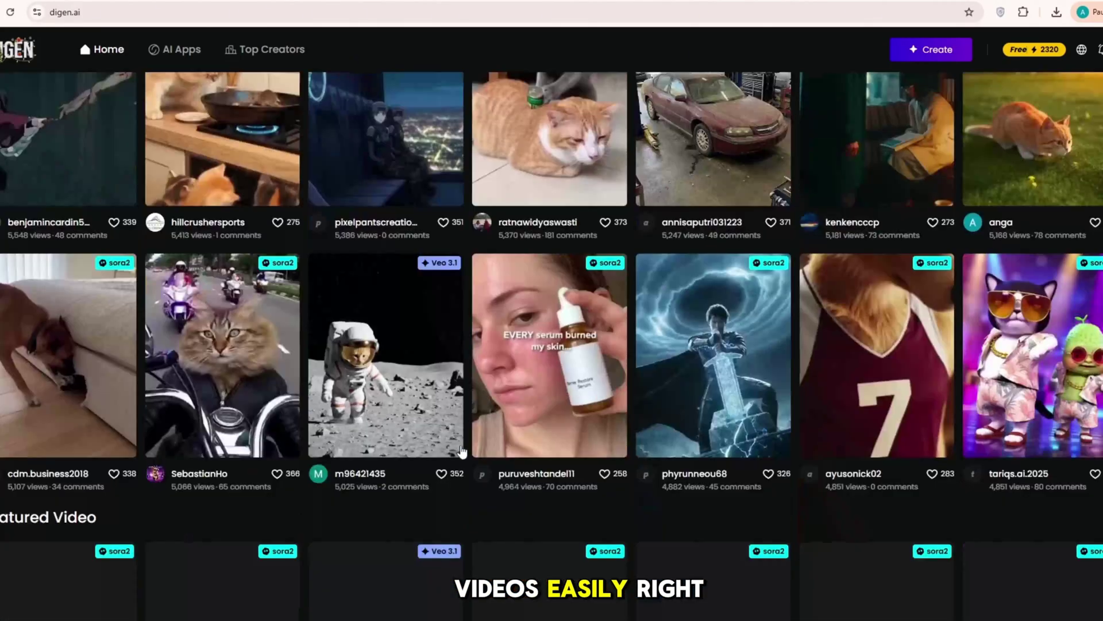
scroll(463, 453, down, 6)
scroll(461, 451, down, 5)
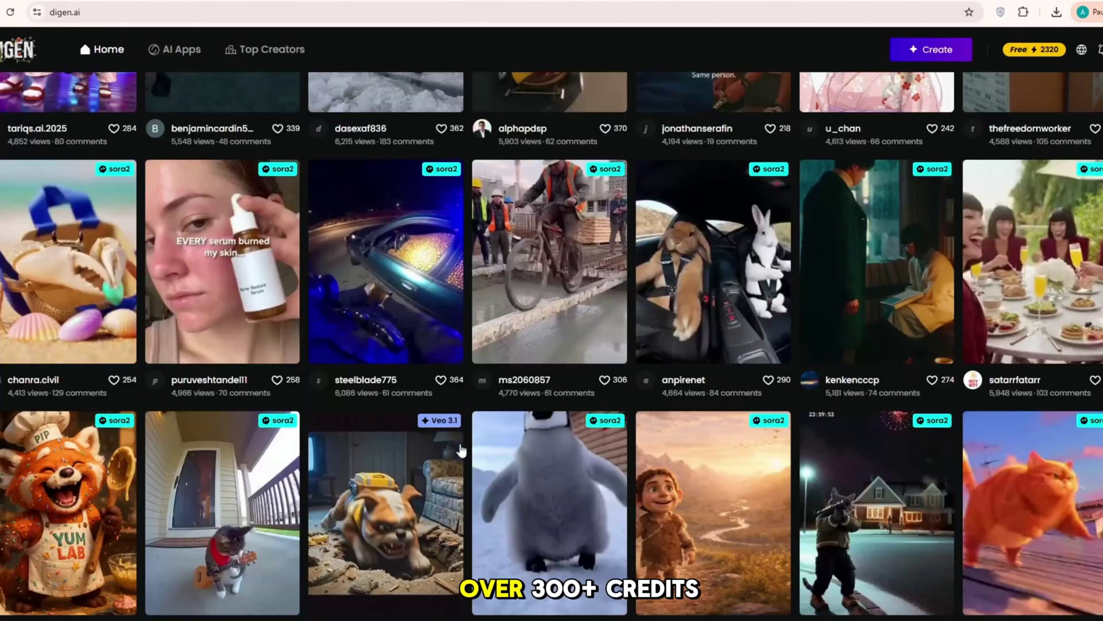
scroll(383, 463, down, 4)
scroll(373, 466, down, 7)
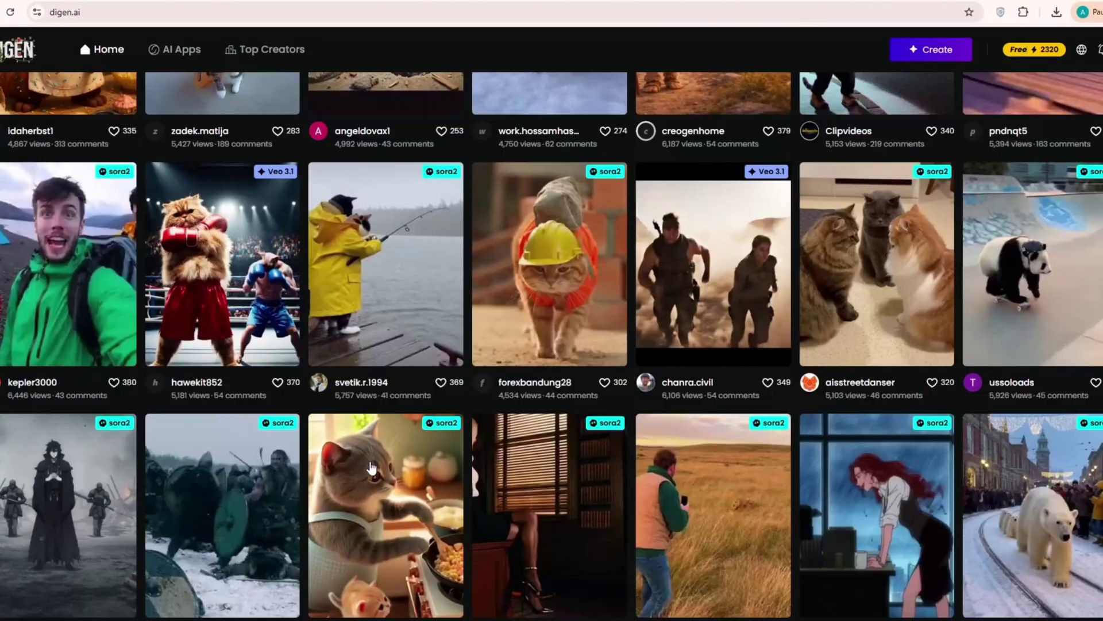
scroll(371, 468, down, 3)
scroll(370, 466, down, 3)
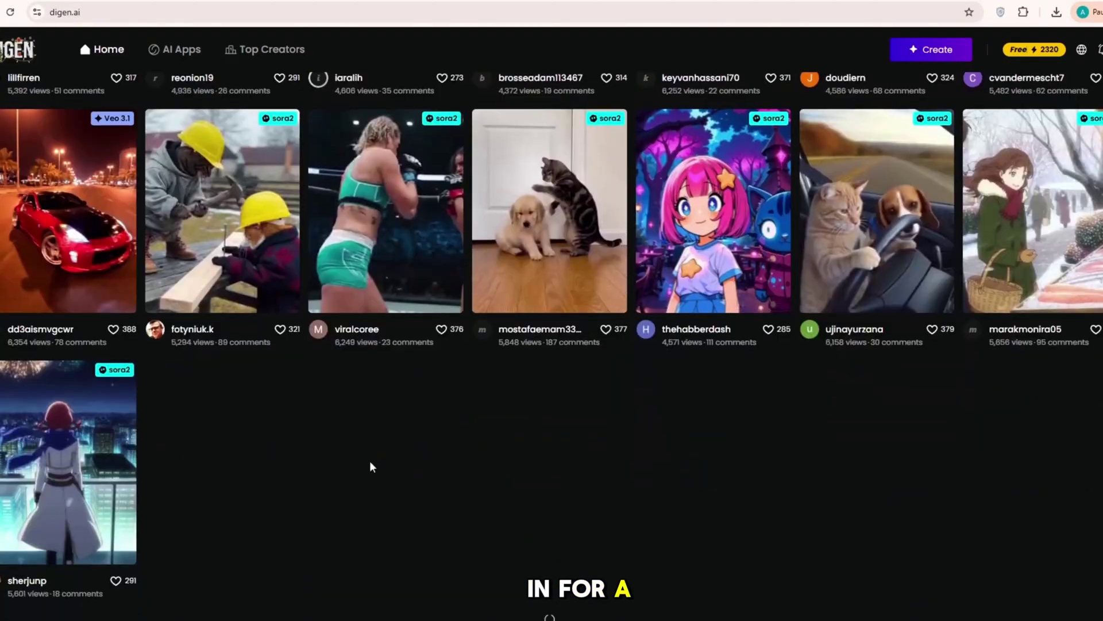
scroll(370, 463, up, 20)
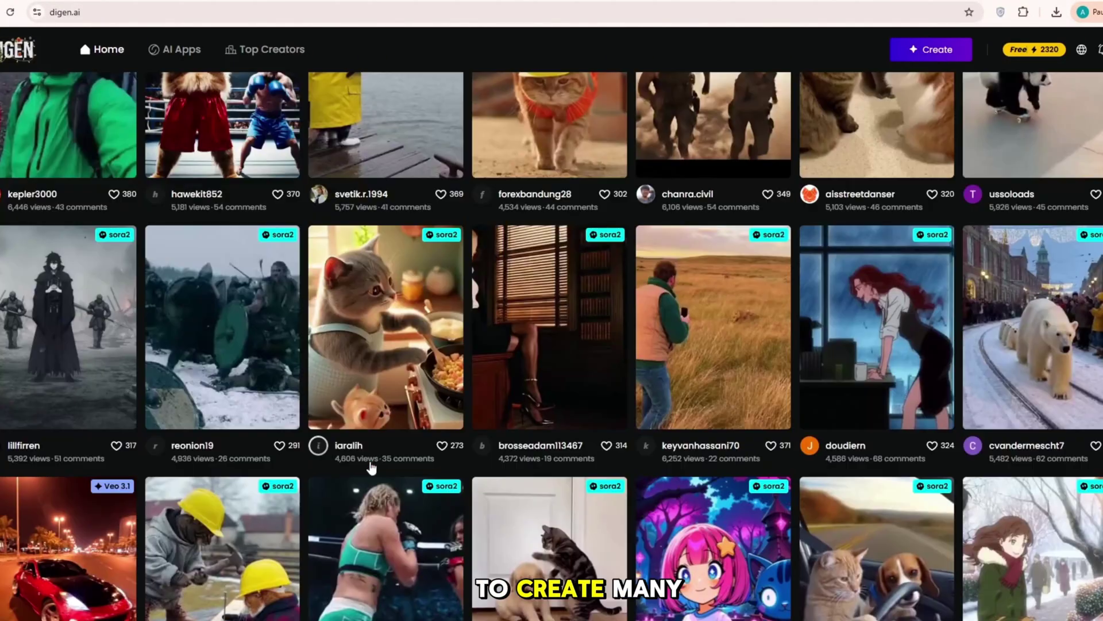
scroll(371, 466, up, 9)
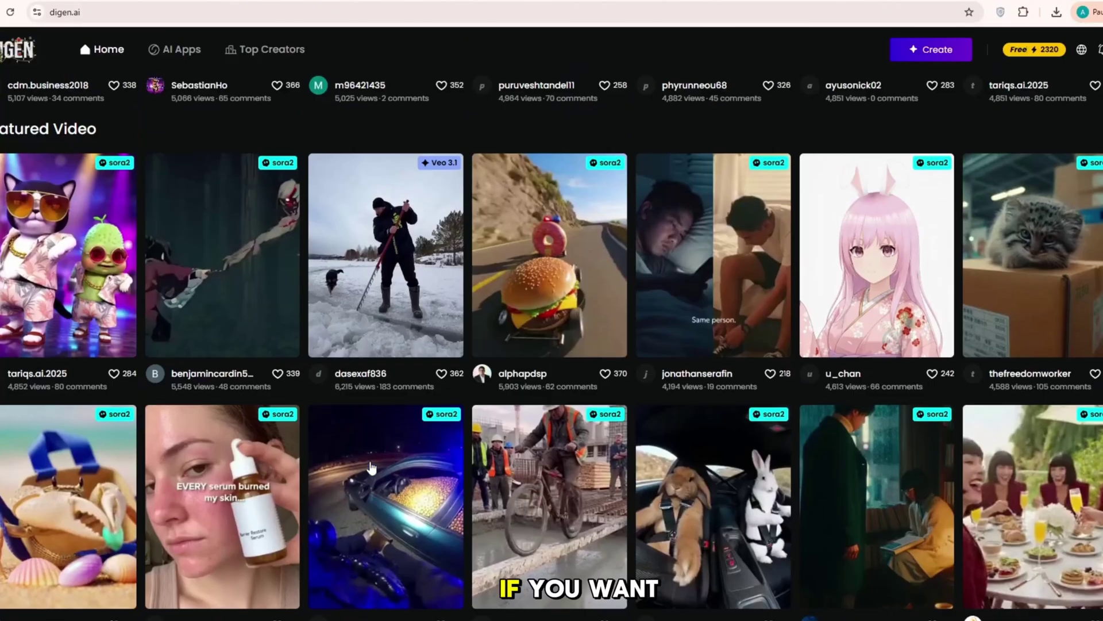
scroll(371, 467, up, 18)
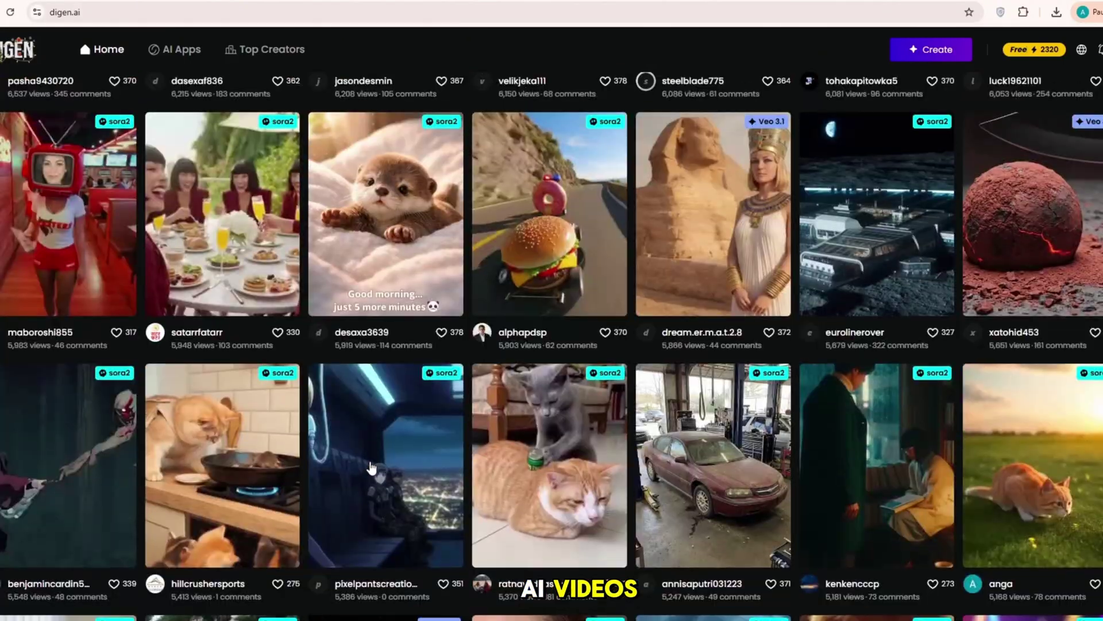
scroll(371, 467, up, 15)
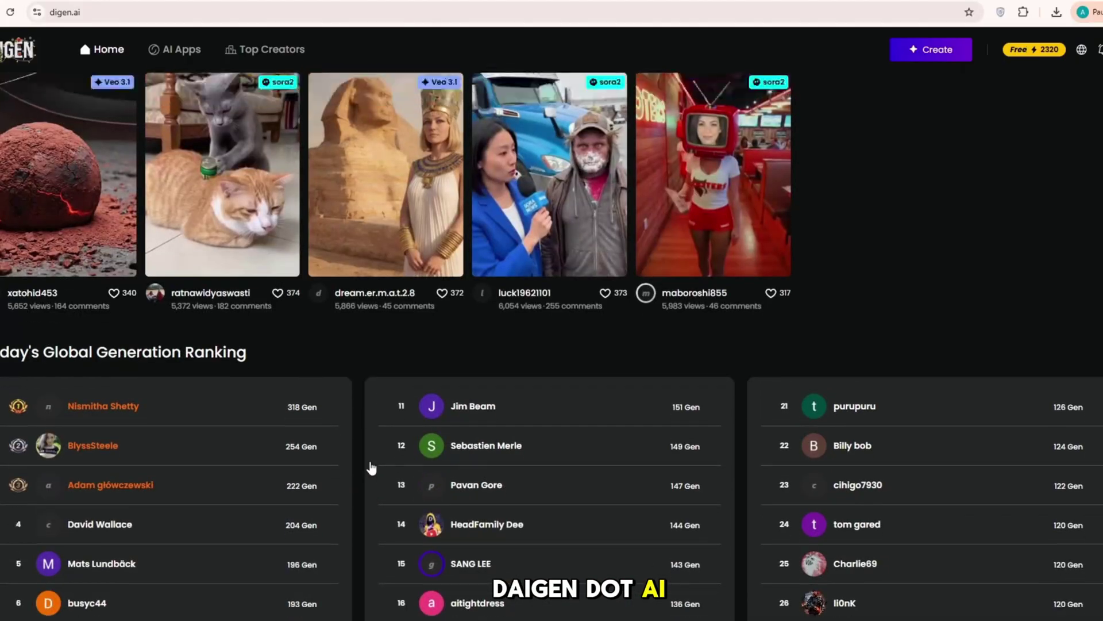
scroll(371, 468, up, 10)
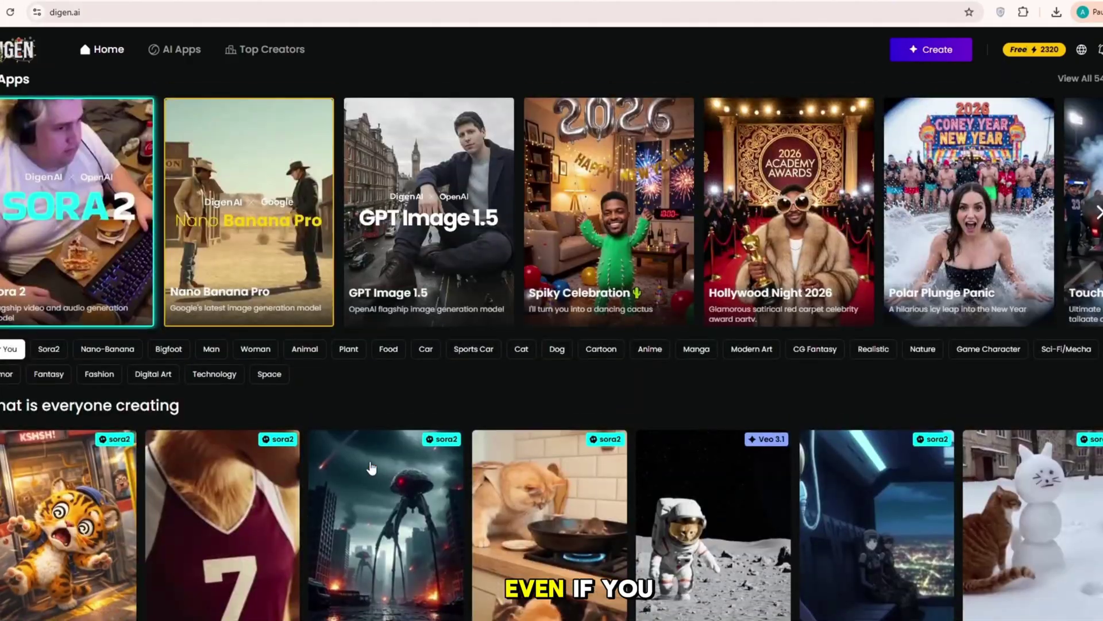
scroll(371, 468, down, 20)
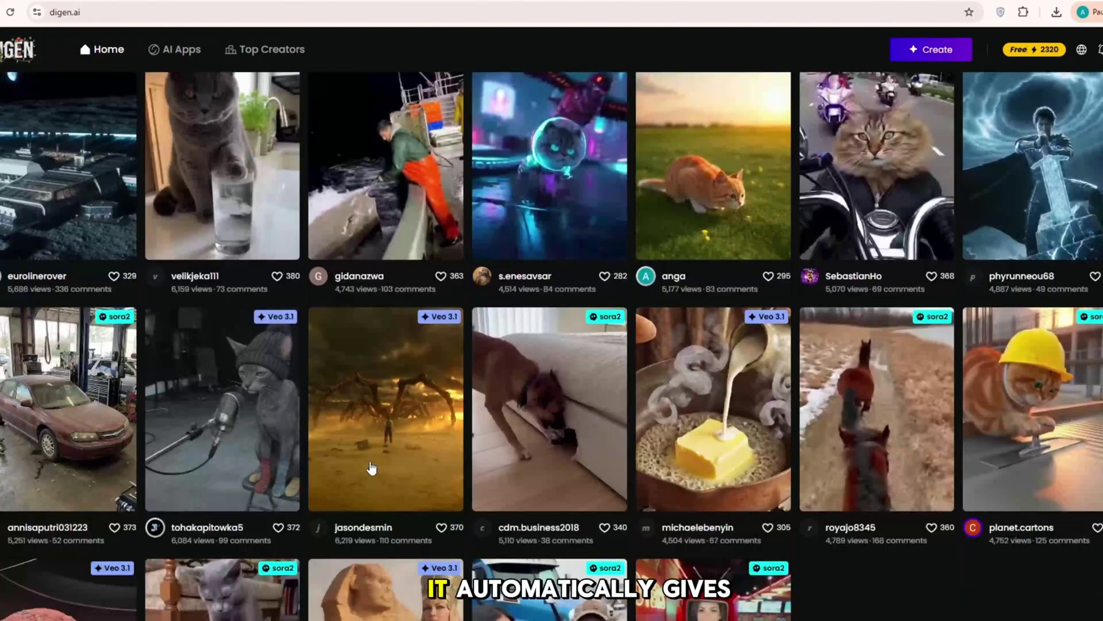
scroll(371, 468, down, 15)
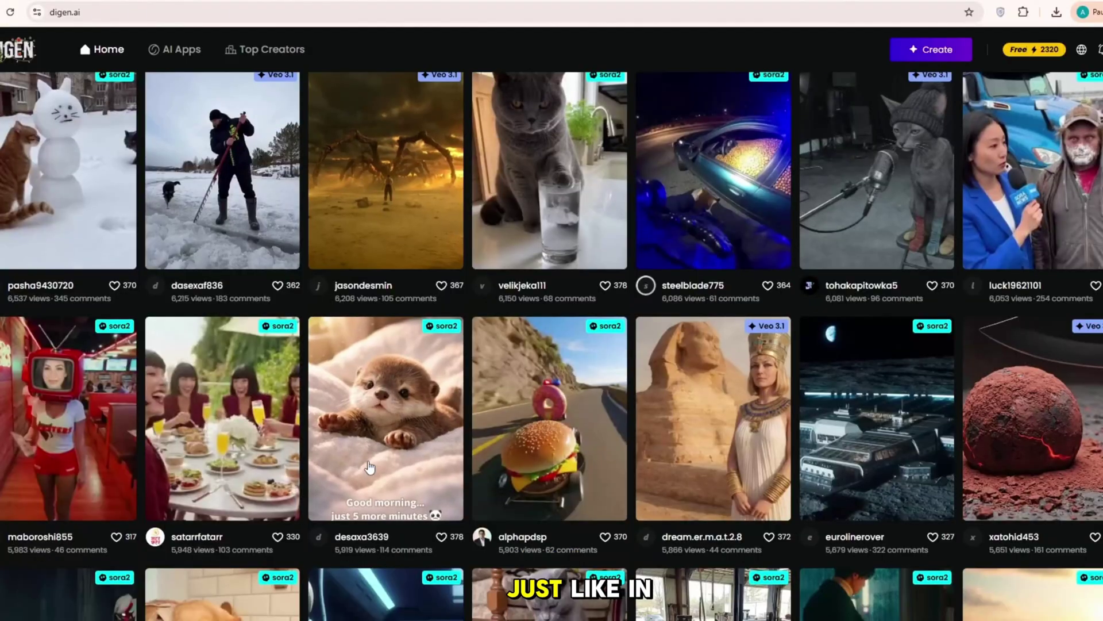
scroll(371, 467, down, 5)
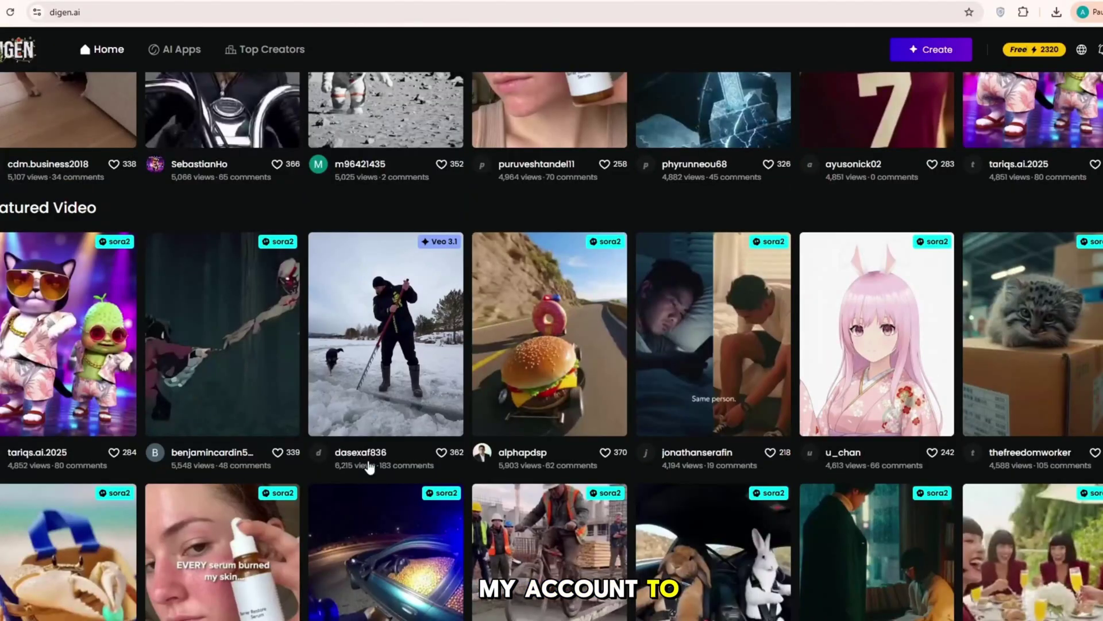
scroll(369, 469, down, 16)
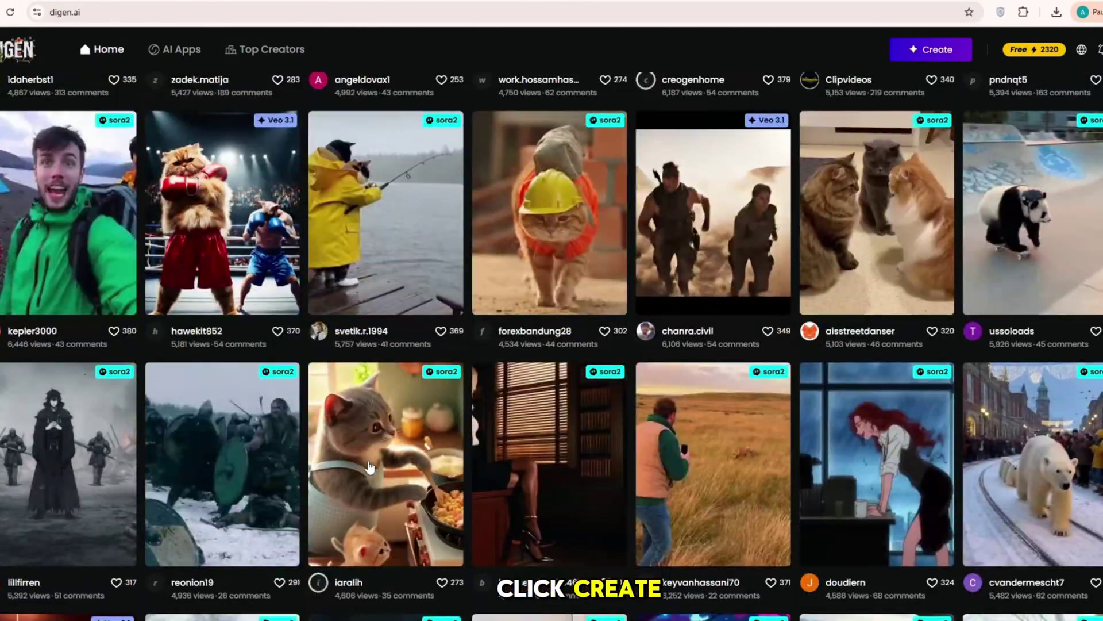
- Upload the golden retriever roadside photo and paste in its video prompt
scroll(369, 467, down, 4)
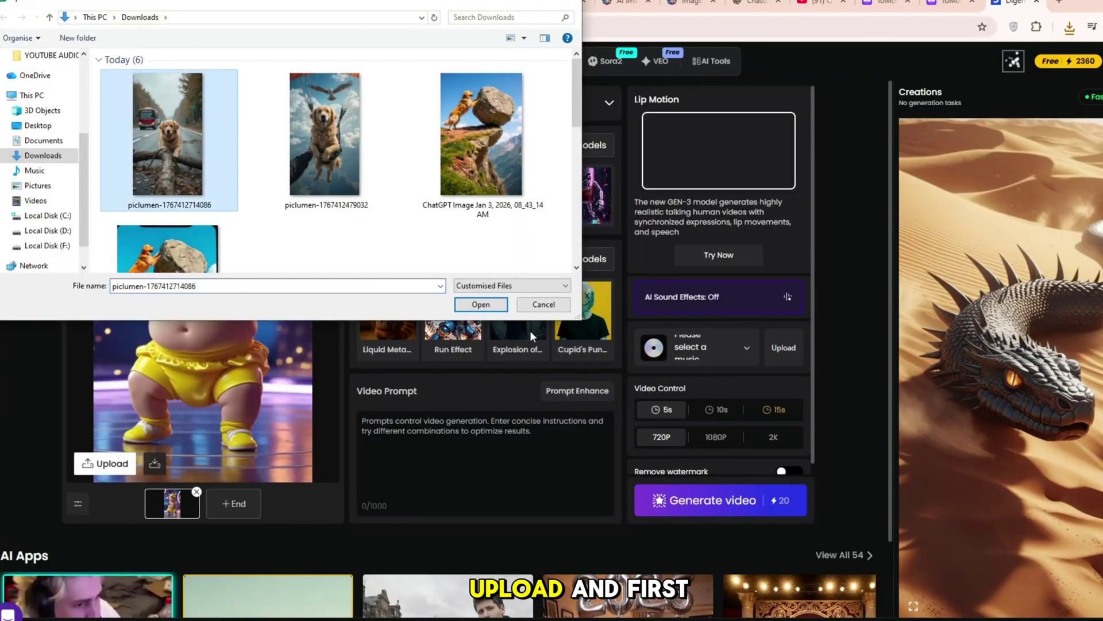
click(498, 308)
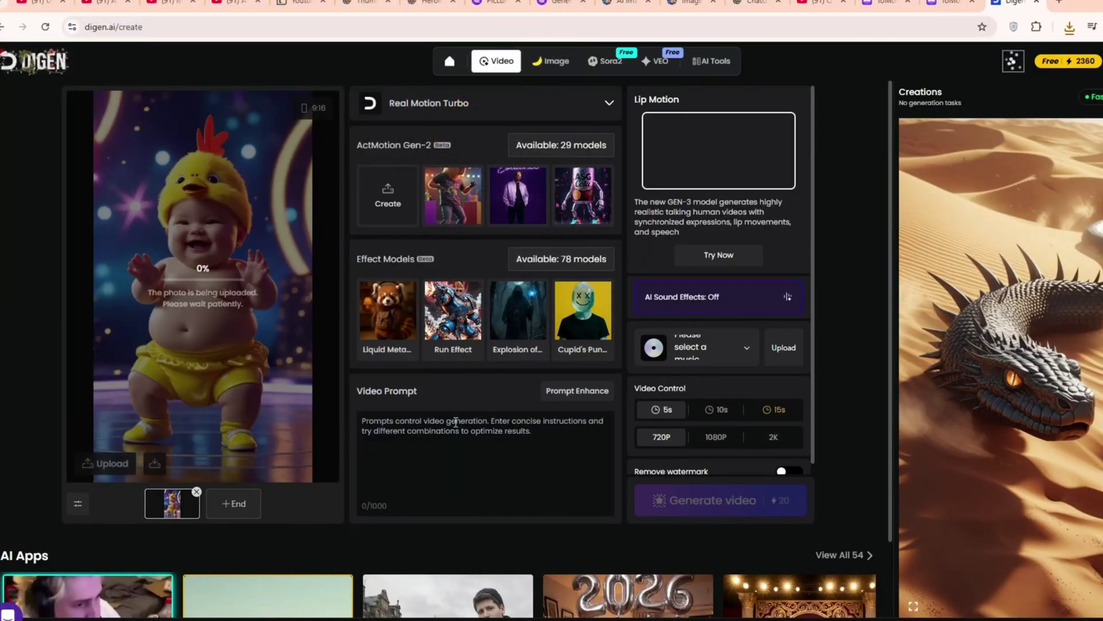
key(ctrl+v)
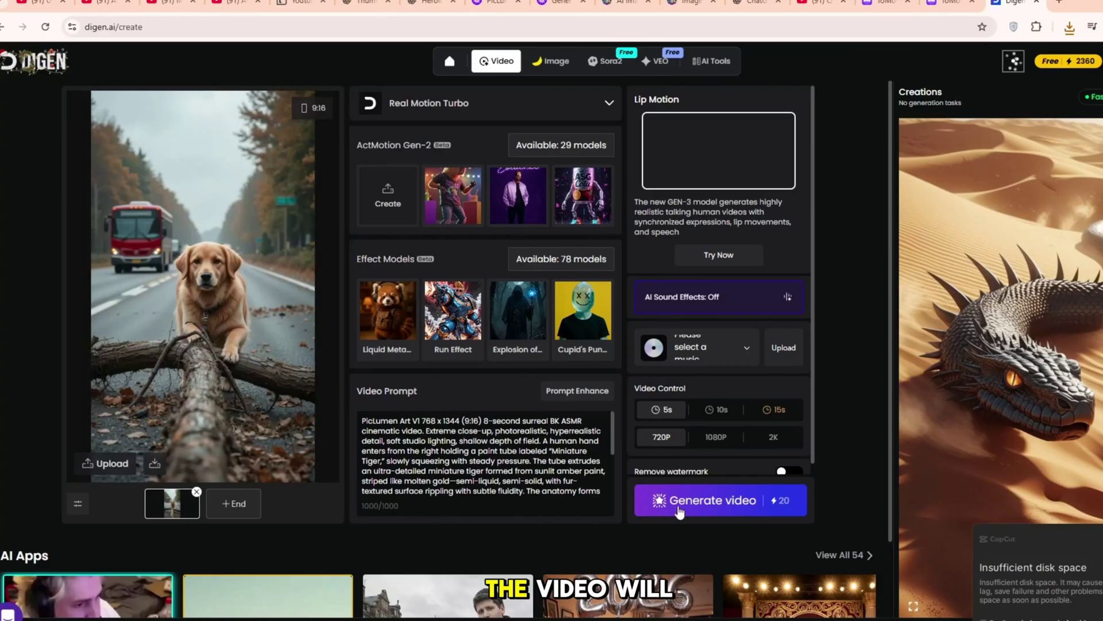
- Start the Real Motion Turbo generation, then reopen the uploader and dismiss the file picker
click(680, 512)
click(106, 463)
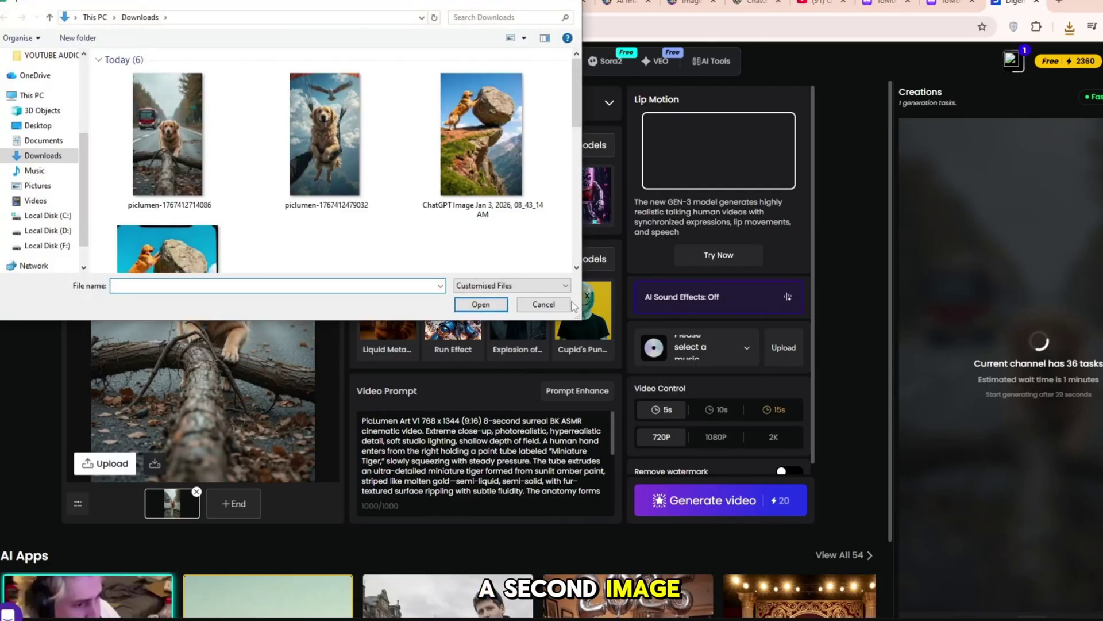
click(568, 304)
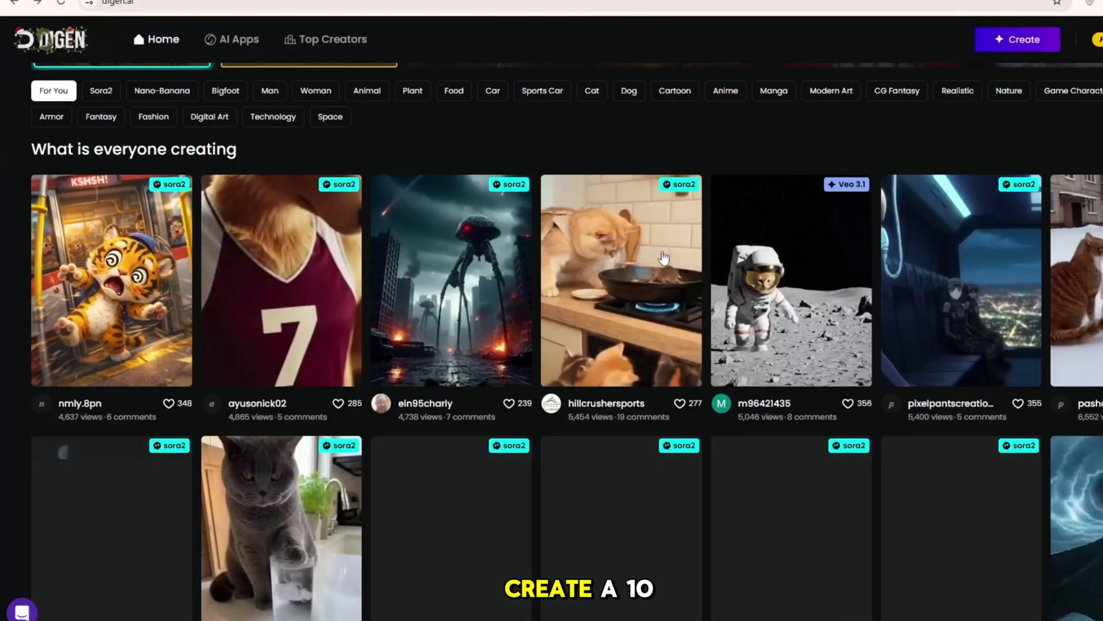
scroll(569, 387, down, 2)
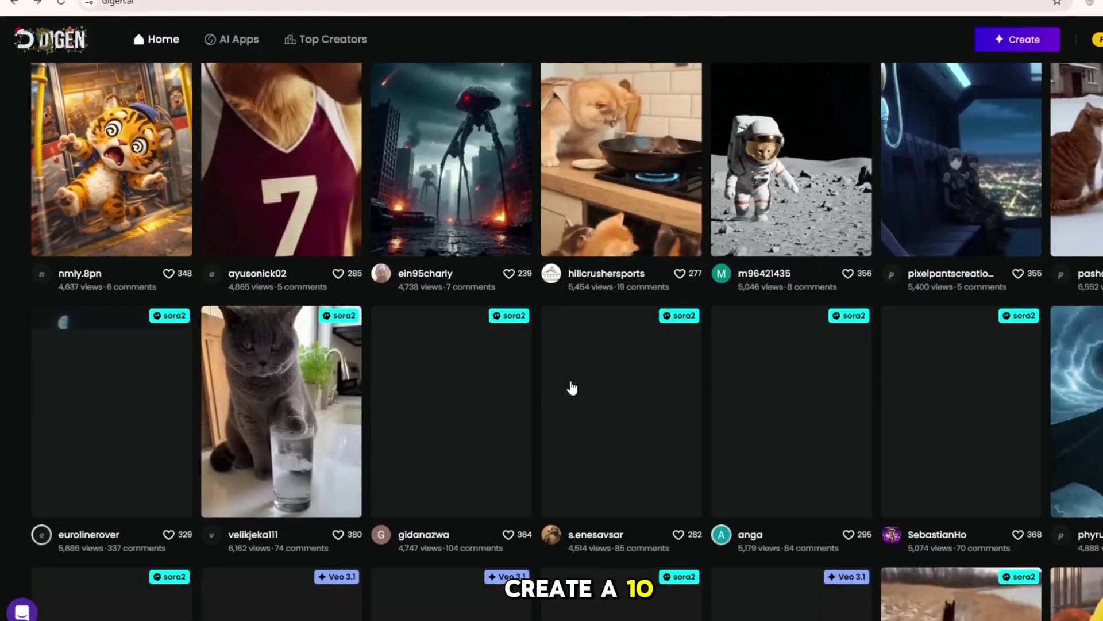
scroll(592, 414, down, 2)
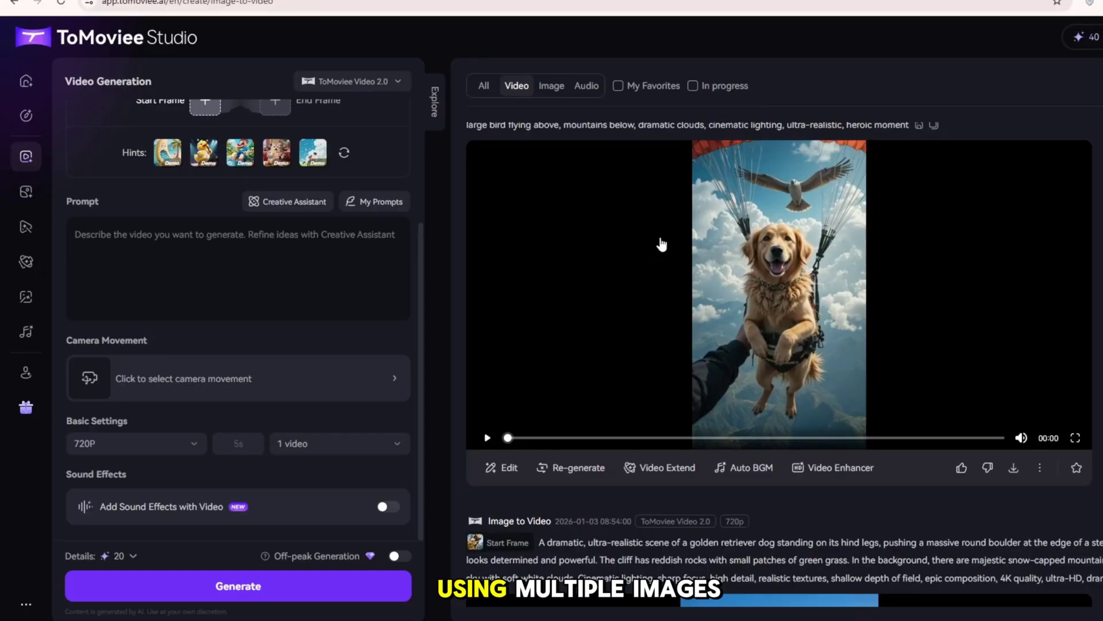
scroll(655, 270, down, 3)
scroll(650, 292, down, 3)
scroll(650, 292, up, 4)
scroll(651, 292, down, 4)
scroll(648, 292, up, 6)
scroll(648, 292, down, 5)
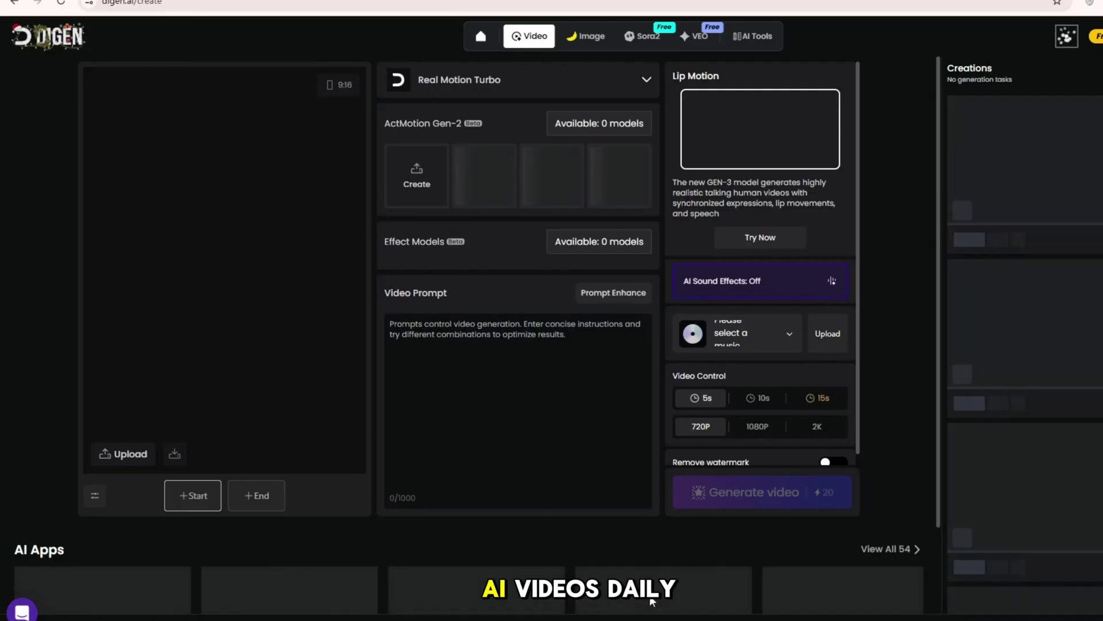
click(15, 11)
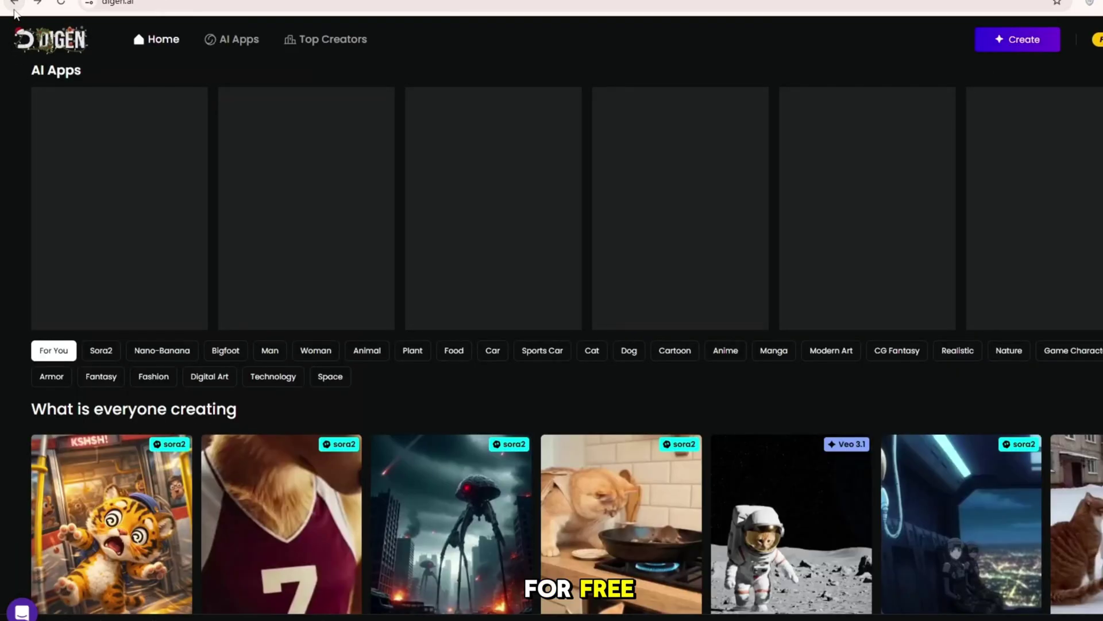
scroll(552, 344, down, 7)
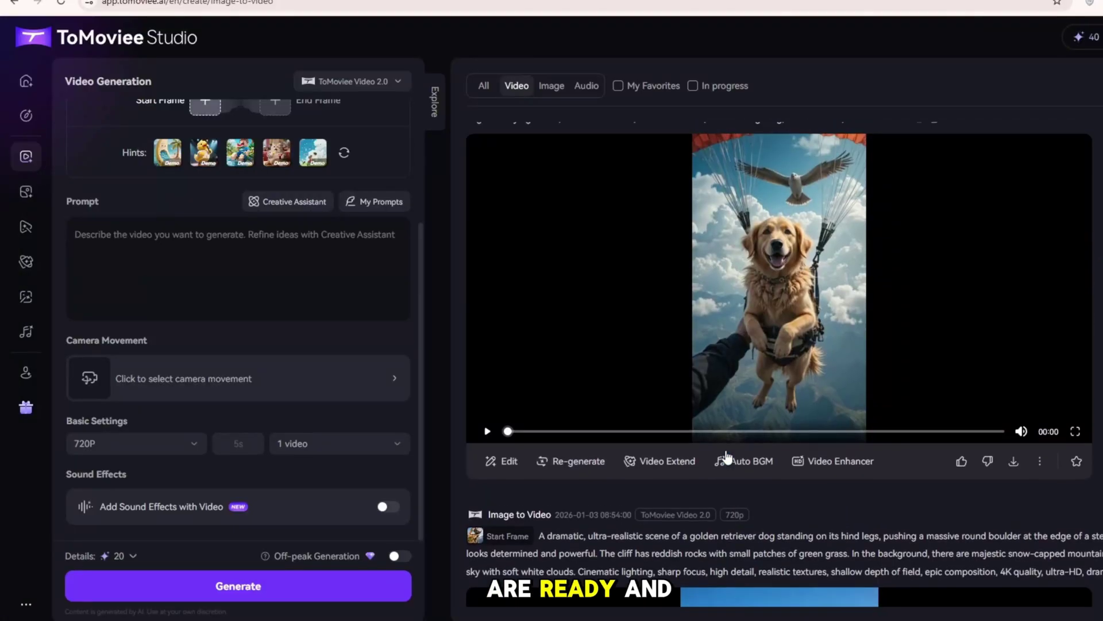
scroll(727, 457, down, 5)
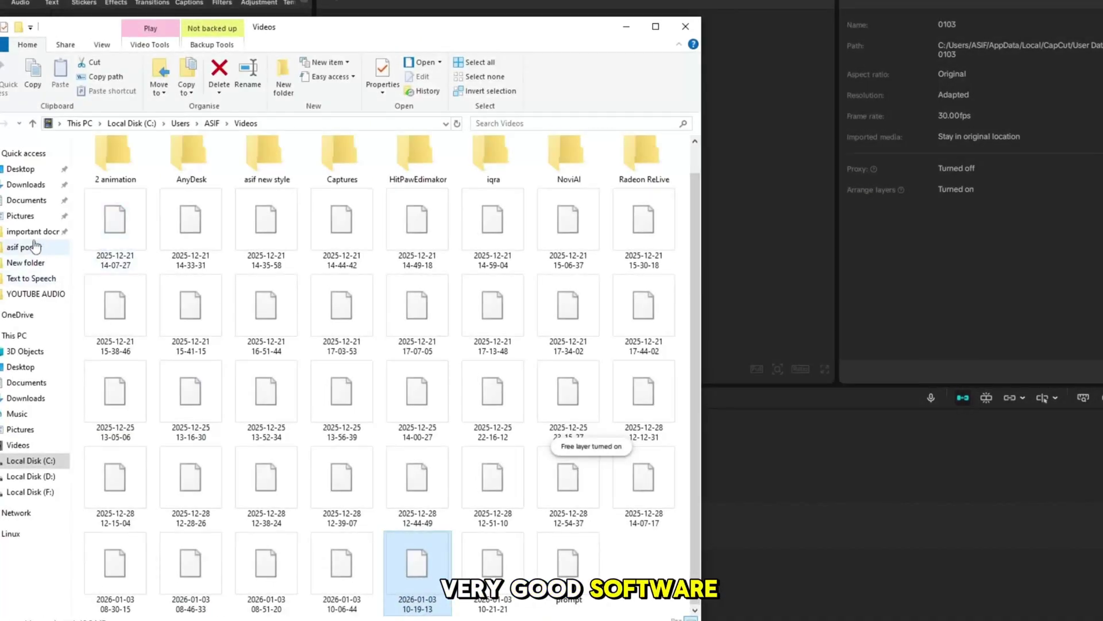
- Enlarge the boulder clip to fill the frame and add the Sky_Rescue and Digen clips after it
click(38, 185)
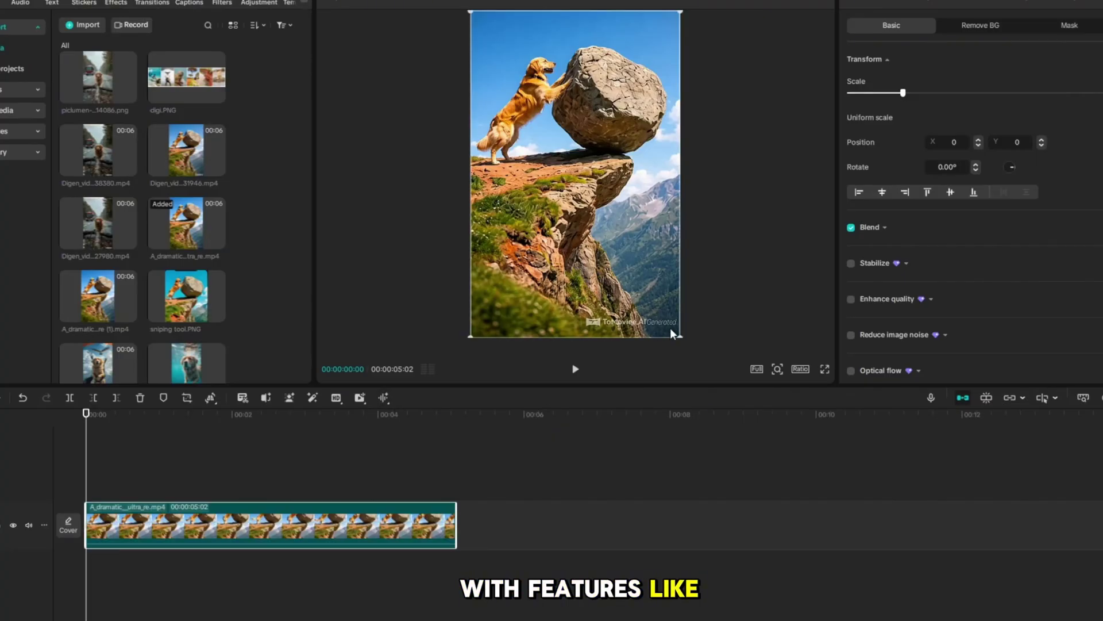
drag(683, 335, 714, 370)
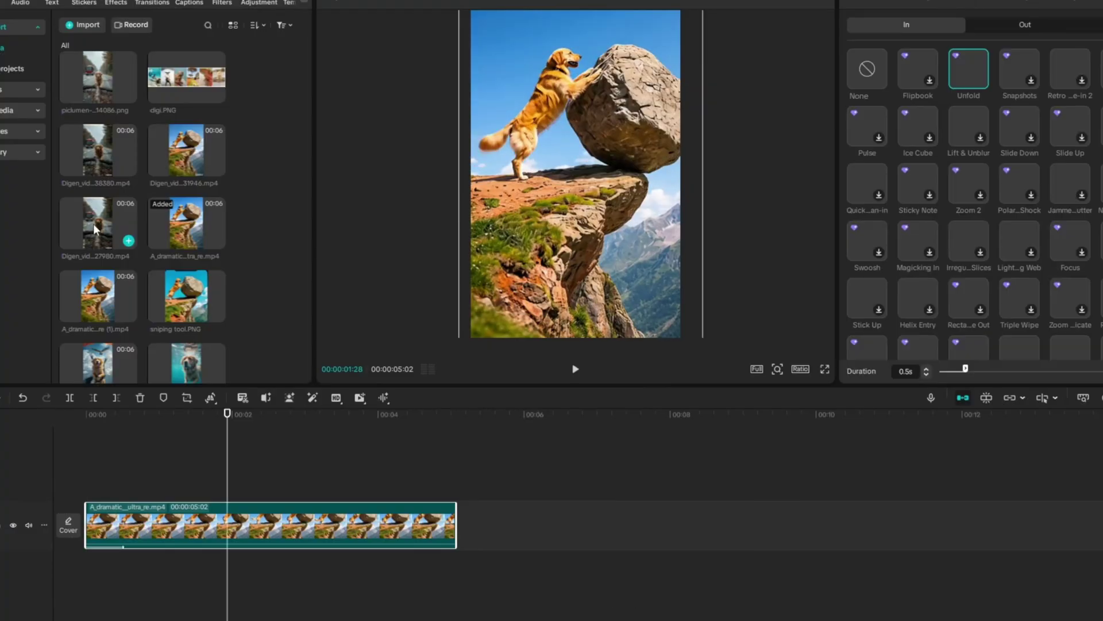
drag(101, 230, 505, 492)
drag(505, 491, 457, 500)
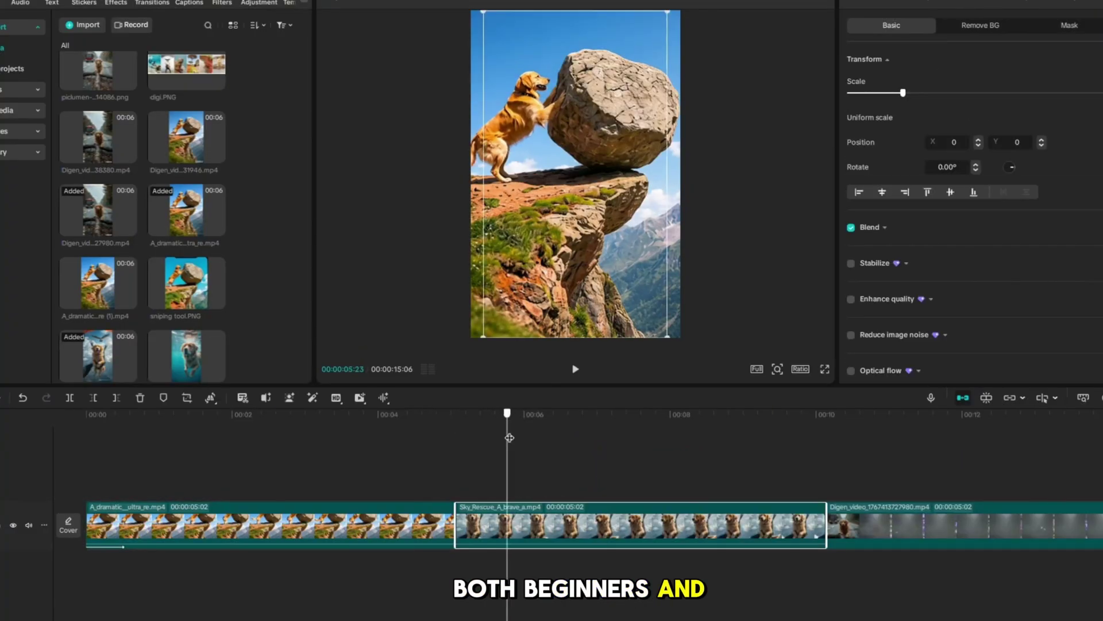
- Give the Sky_Rescue clip the Unfold intro animation and preview it
click(509, 438)
click(988, 2)
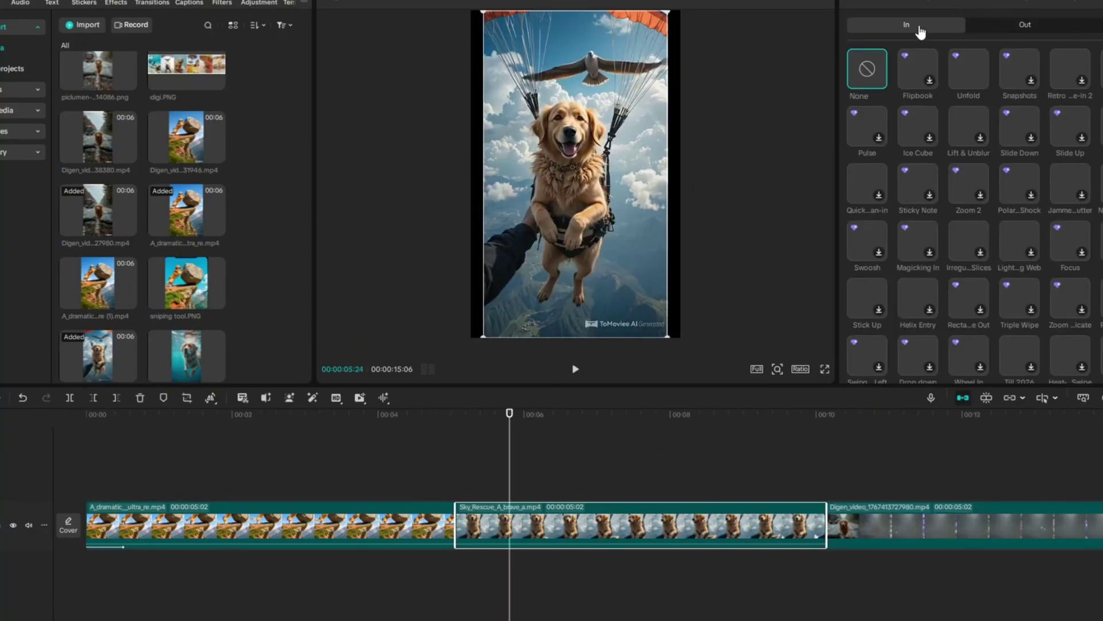
click(975, 78)
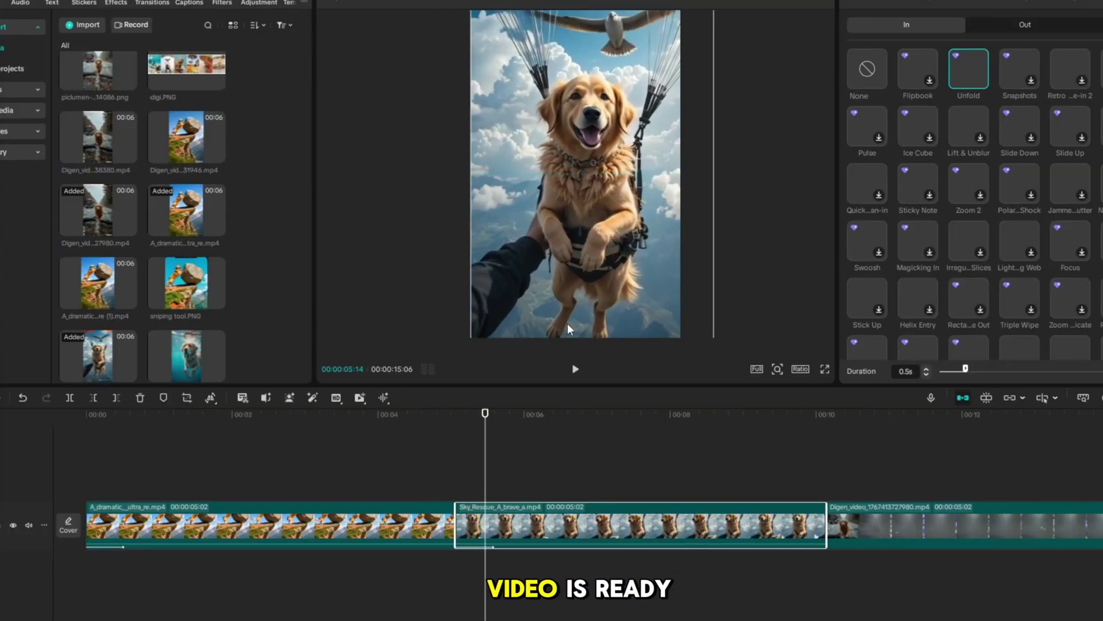
click(575, 369)
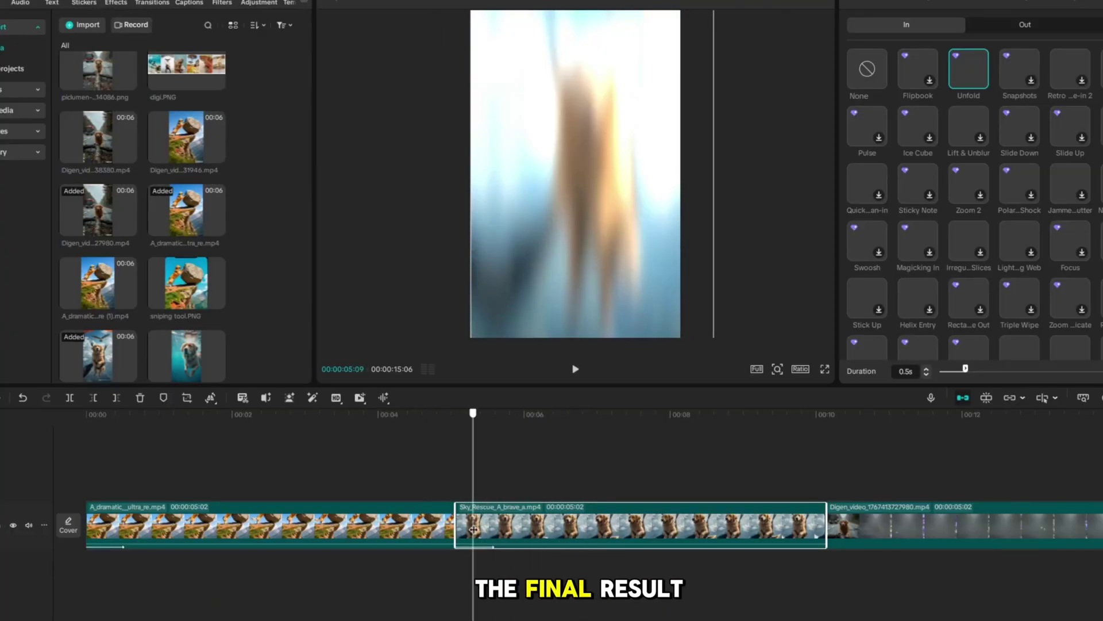
click(162, 413)
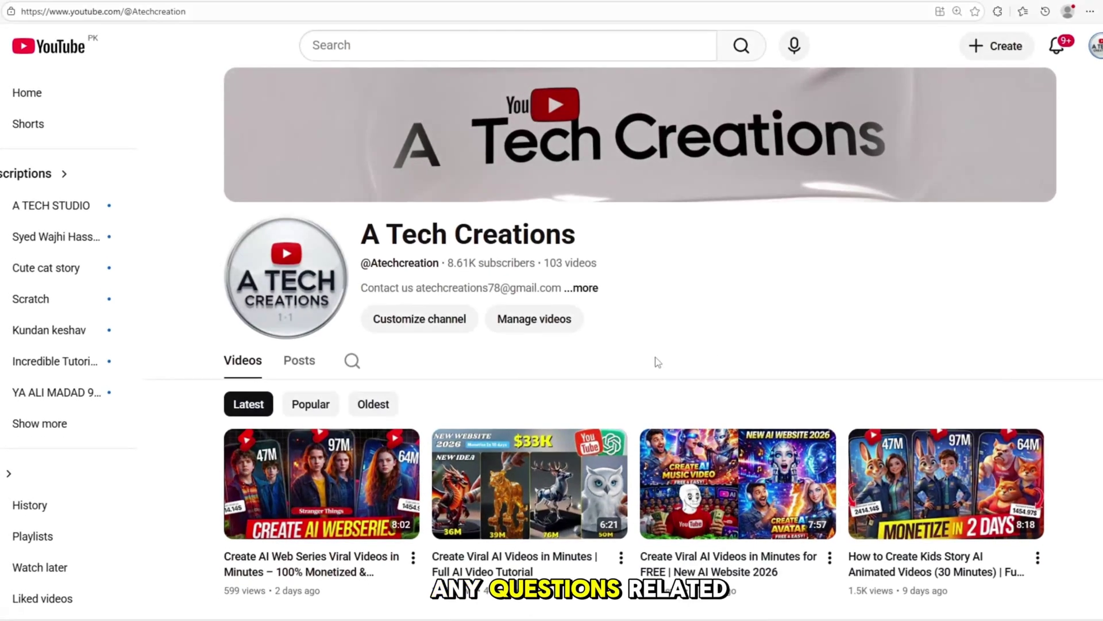
- Scroll through the A Tech Creations Videos tab listing its 103 AI video tutorials
scroll(734, 276, down, 8)
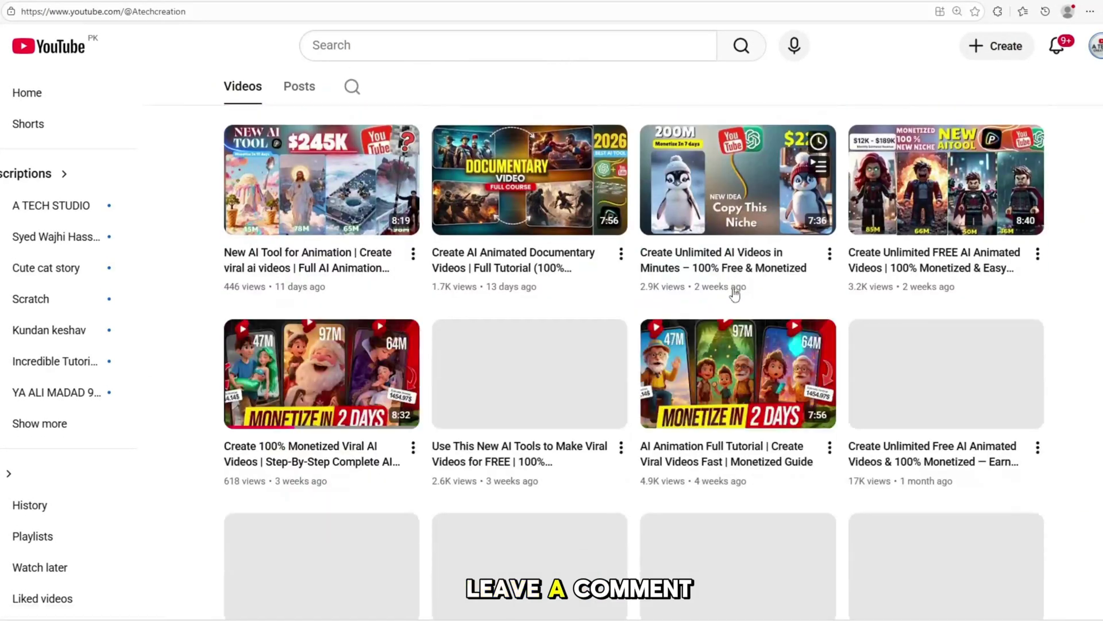
scroll(148, 430, down, 3)
scroll(150, 428, up, 9)
scroll(152, 423, up, 1)
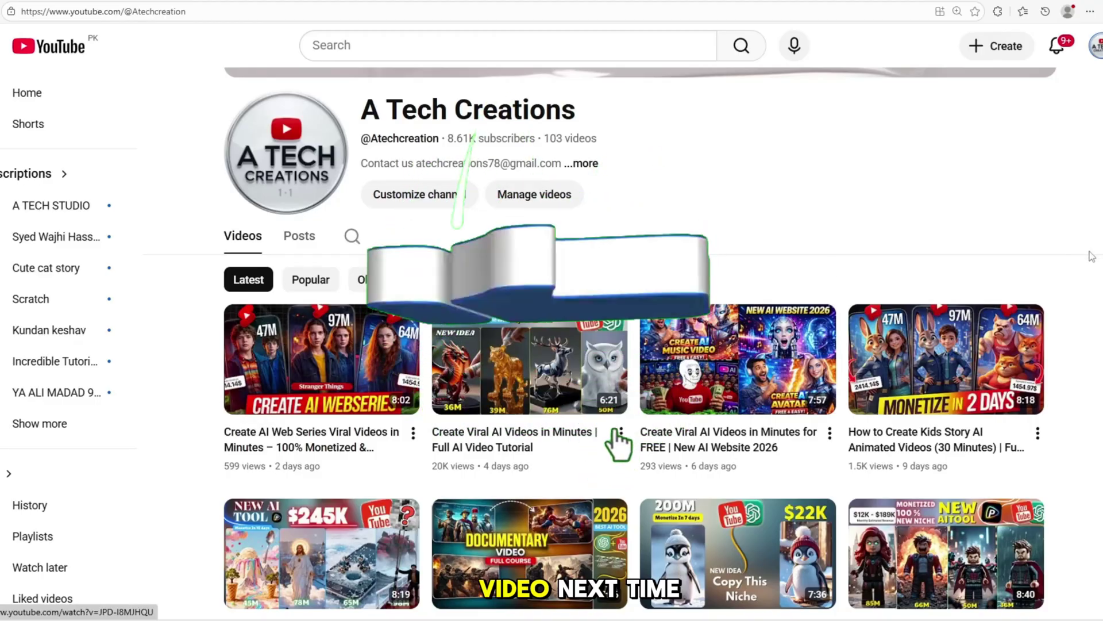
scroll(926, 249, up, 2)
scroll(1000, 253, down, 4)
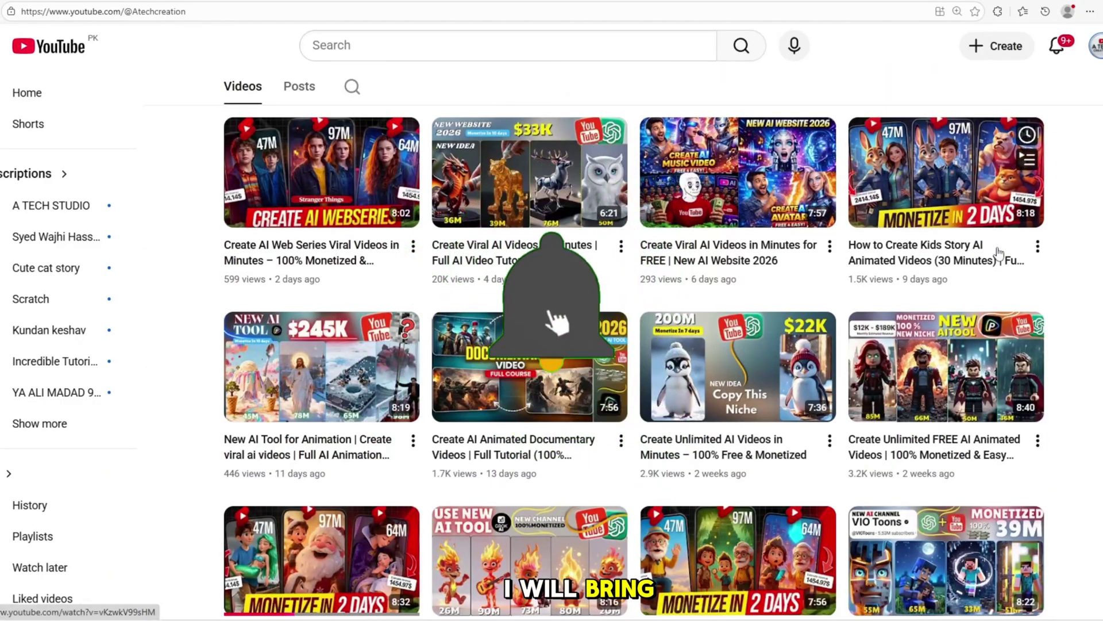
scroll(248, 336, down, 5)
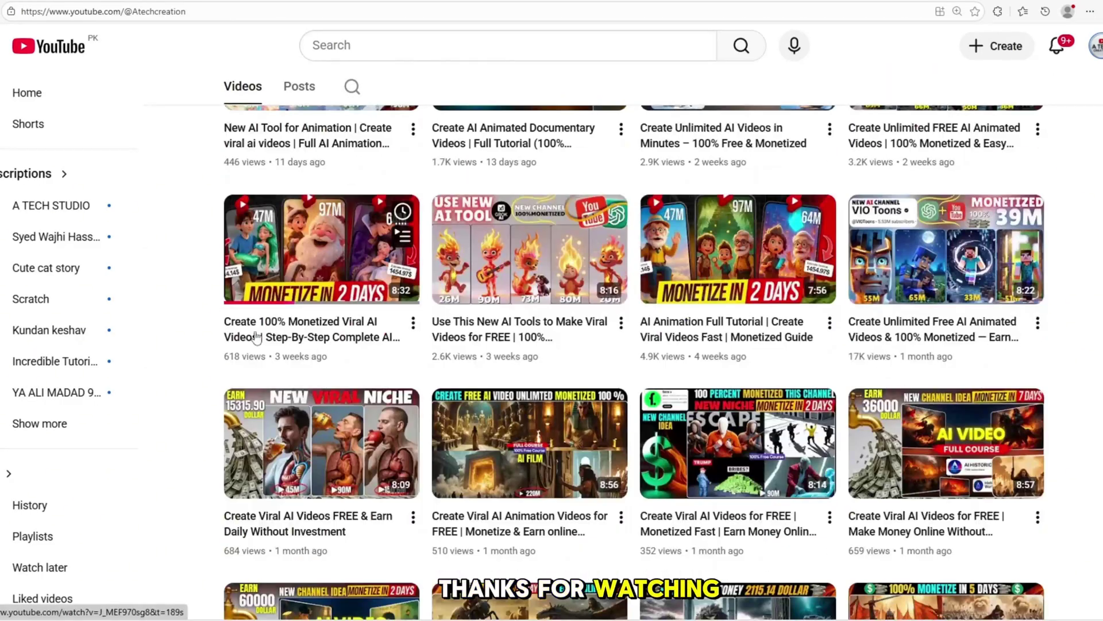